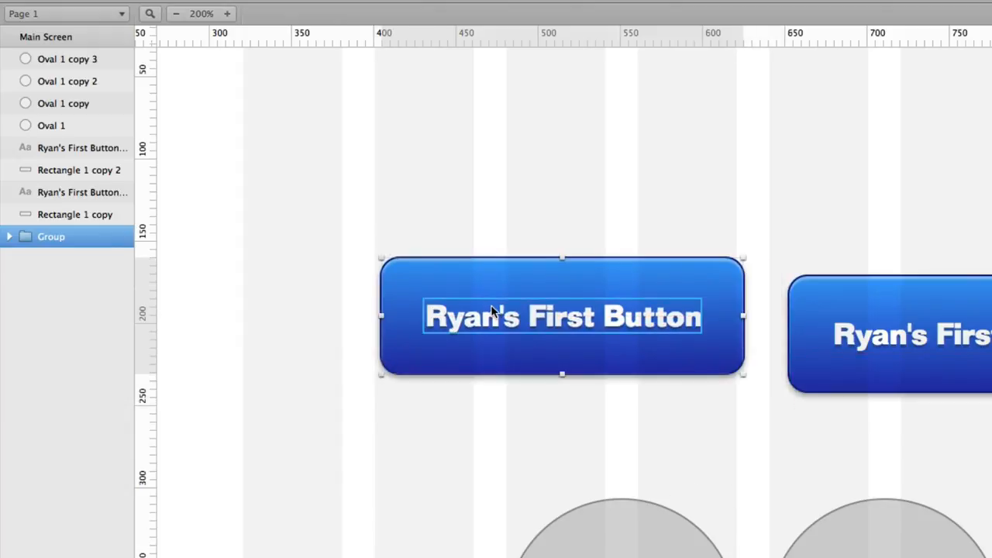
Try repositioning the text label inside the first button's click-through group.
key(super+z)
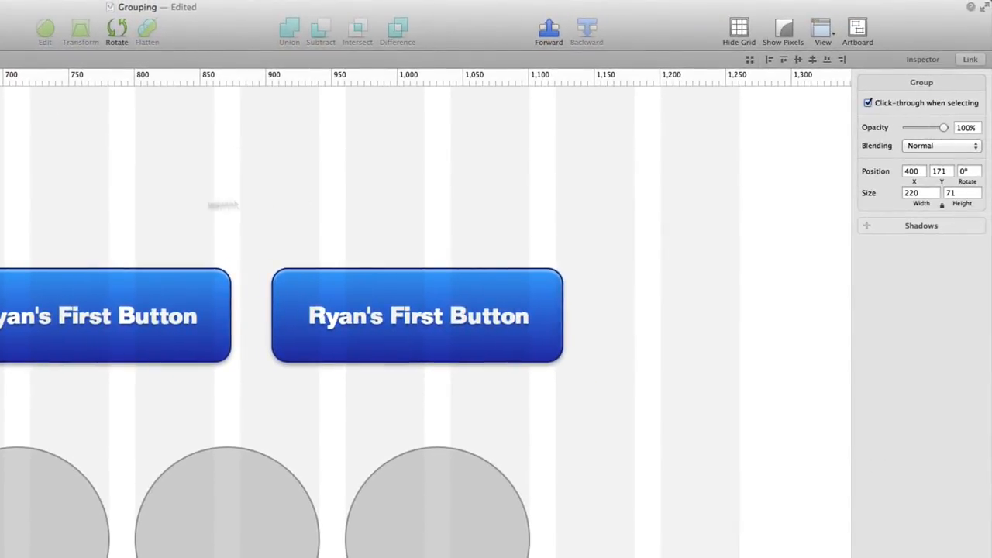
click(221, 206)
click(0, 314)
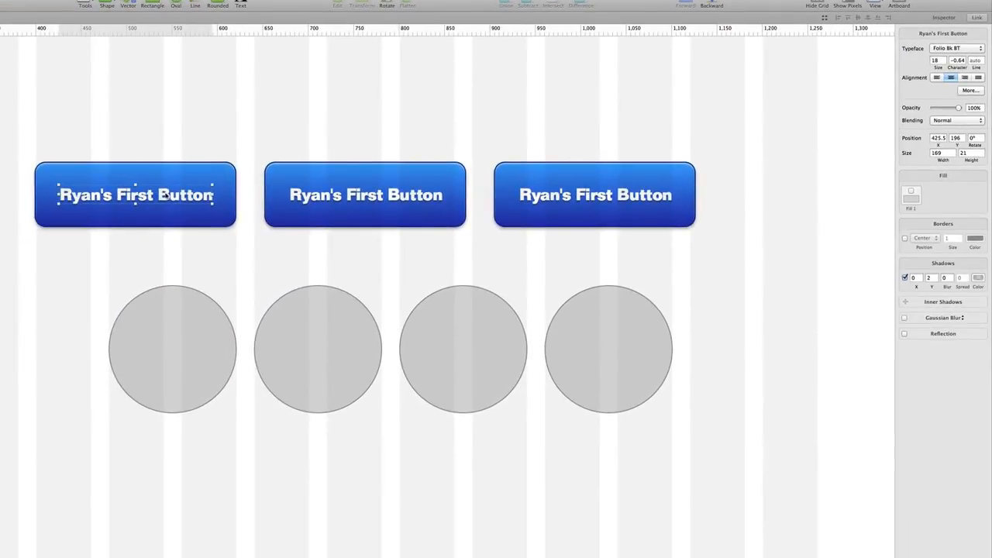
mouse_move(188, 196)
mouse_down()
mouse_move(188, 217)
mouse_move(178, 204)
mouse_move(197, 195)
mouse_up()
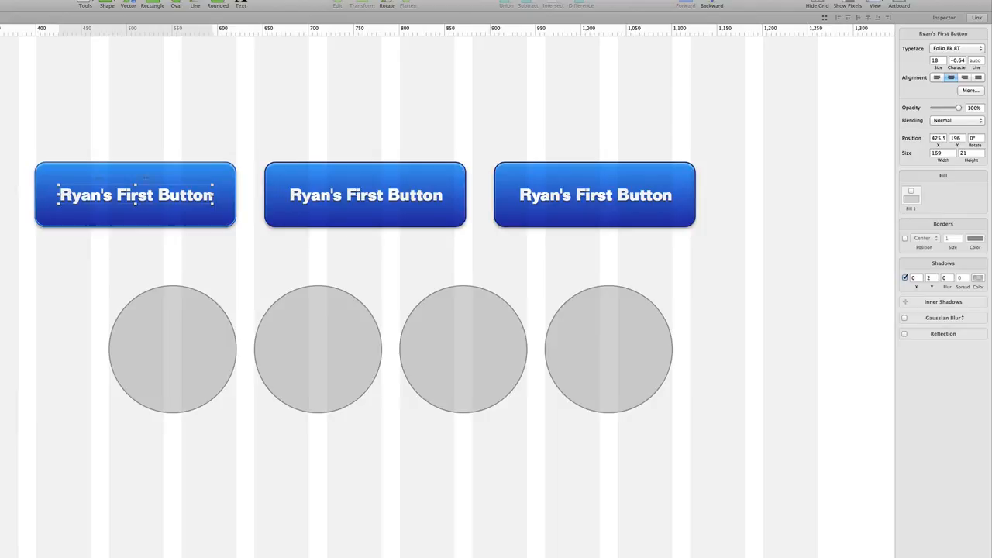
key(Escape)
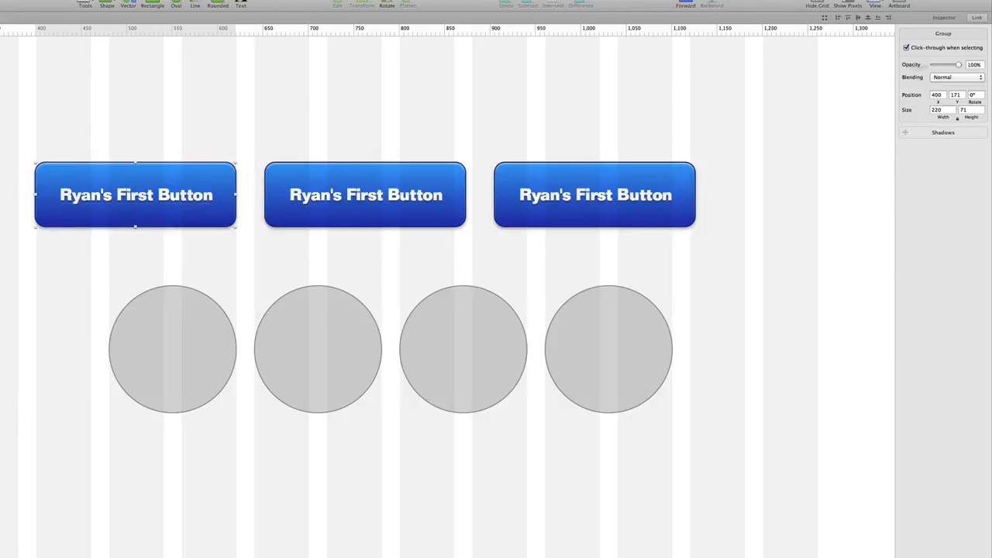
Group the middle button's rectangle and text label.
click(965, 49)
drag(255, 136, 475, 253)
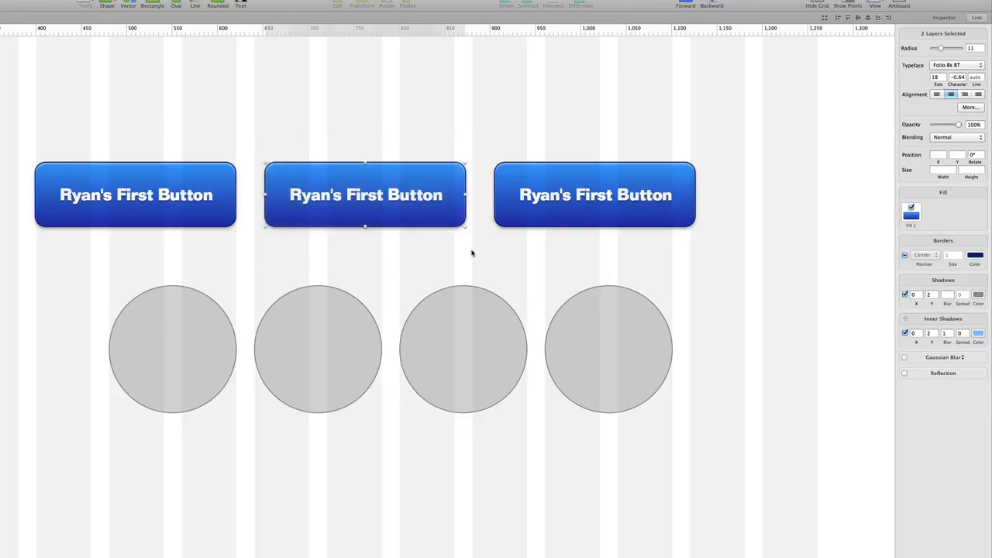
key(Escape)
Select the text label inside the first button's group and move it down to Y position 199.
click(188, 175)
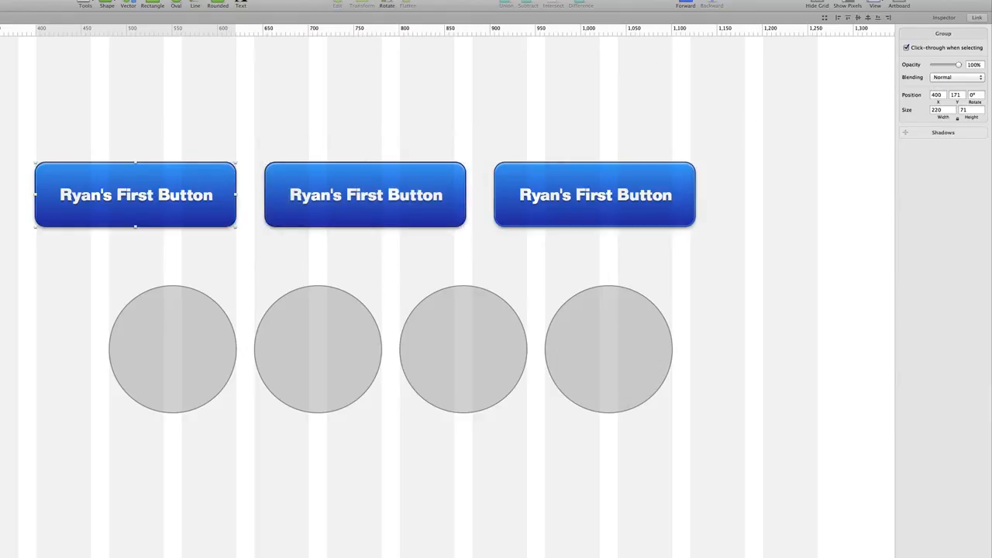
click(337, 195)
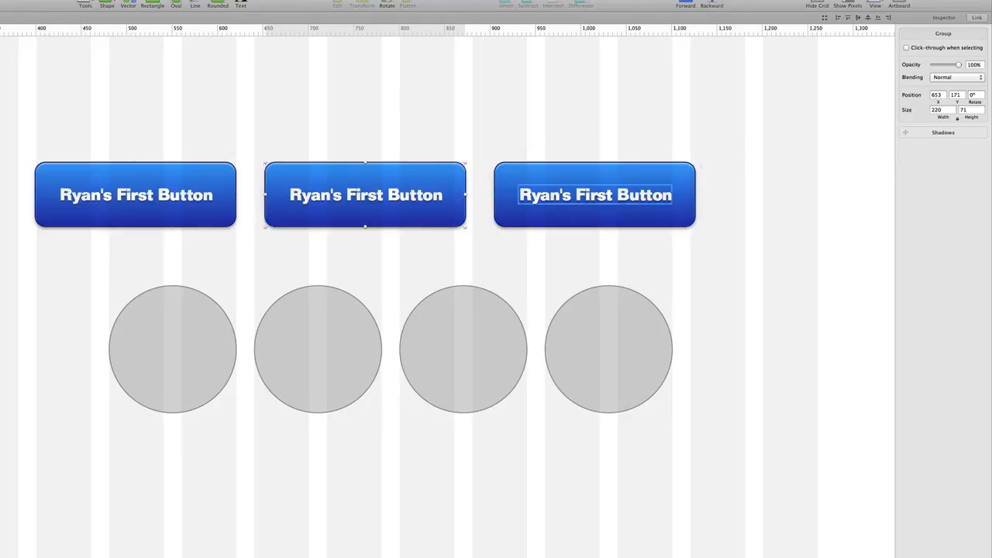
super+click(72, 202)
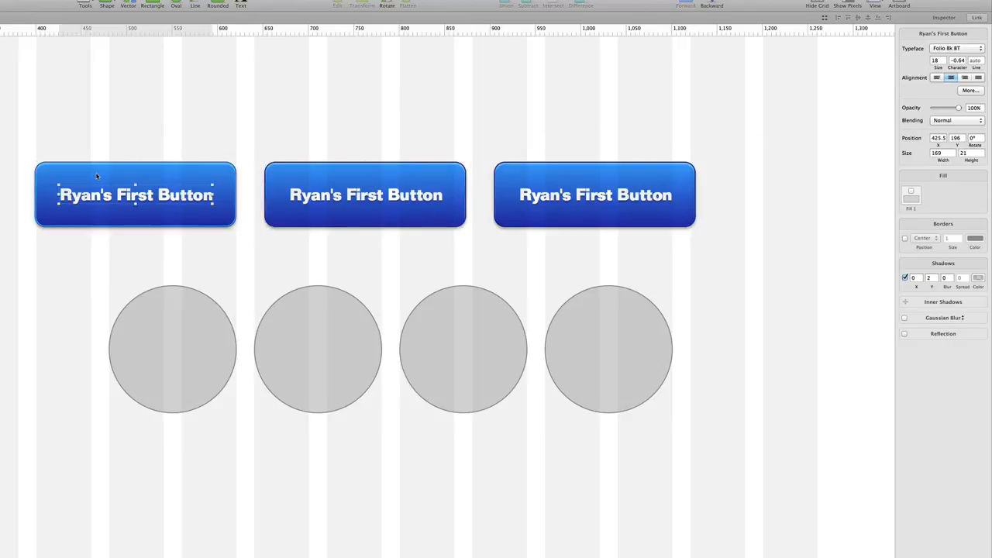
mouse_move(87, 199)
mouse_down()
mouse_move(87, 179)
mouse_move(90, 199)
mouse_up()
Try moving the middle button group to X position 661, and undo the move.
click(400, 199)
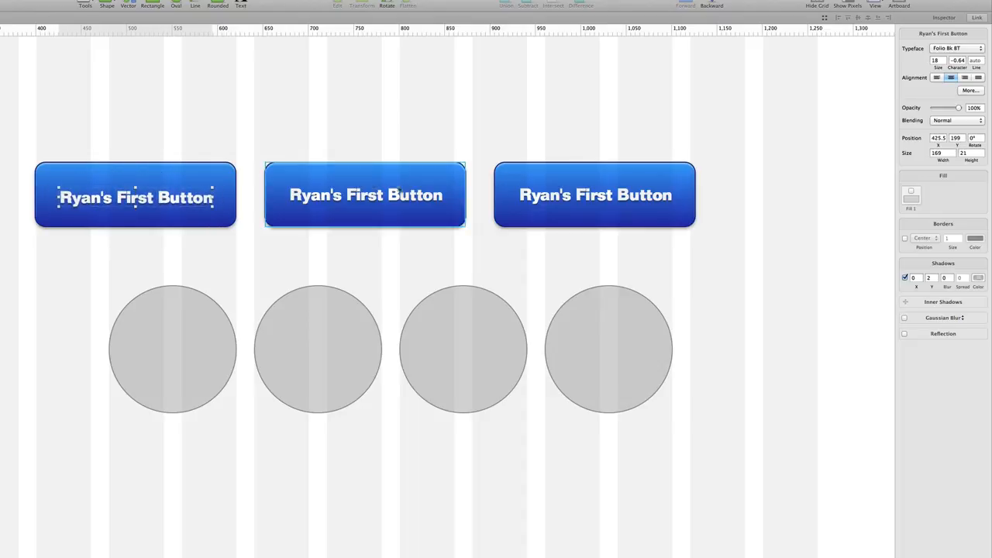
mouse_move(399, 199)
mouse_down()
mouse_move(468, 181)
mouse_move(372, 199)
mouse_move(402, 196)
mouse_up()
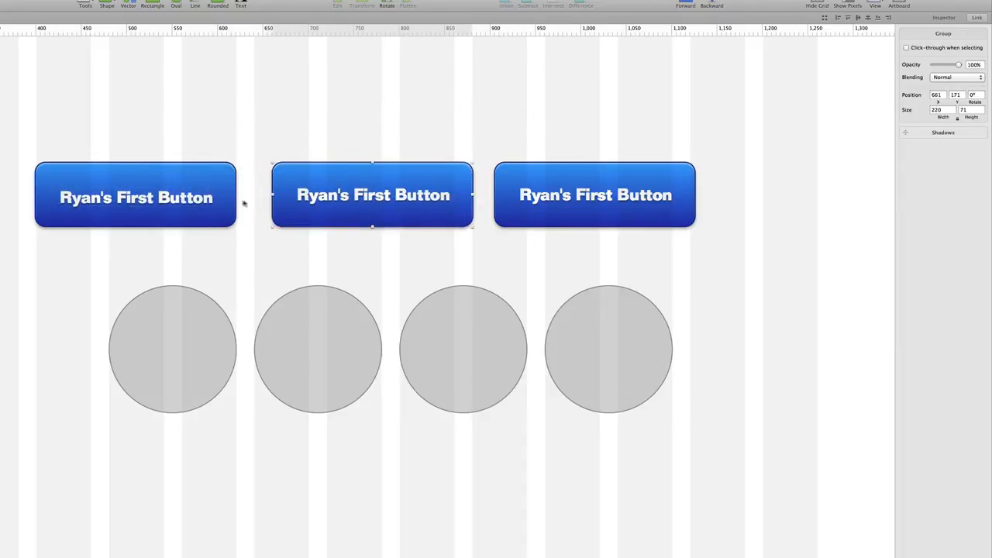
key(super+z)
Vertically centre the first button's text label on its rectangle and clear the selection.
drag(173, 201, 173, 197)
shift+click(181, 175)
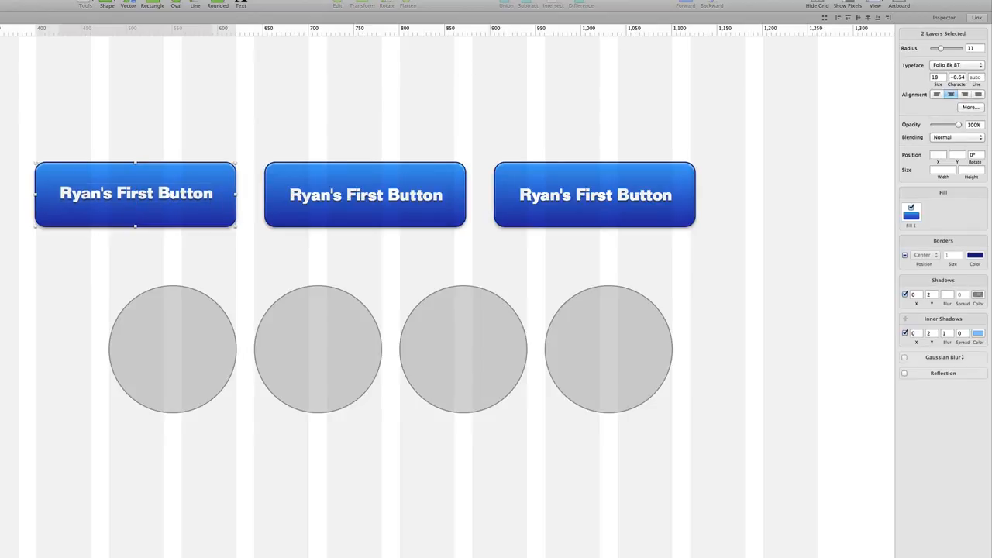
click(857, 17)
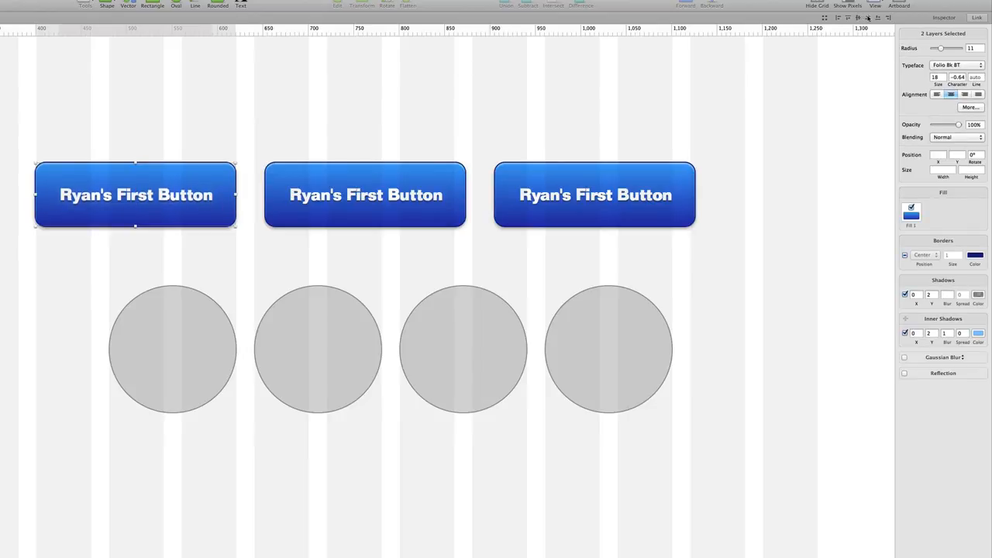
click(295, 142)
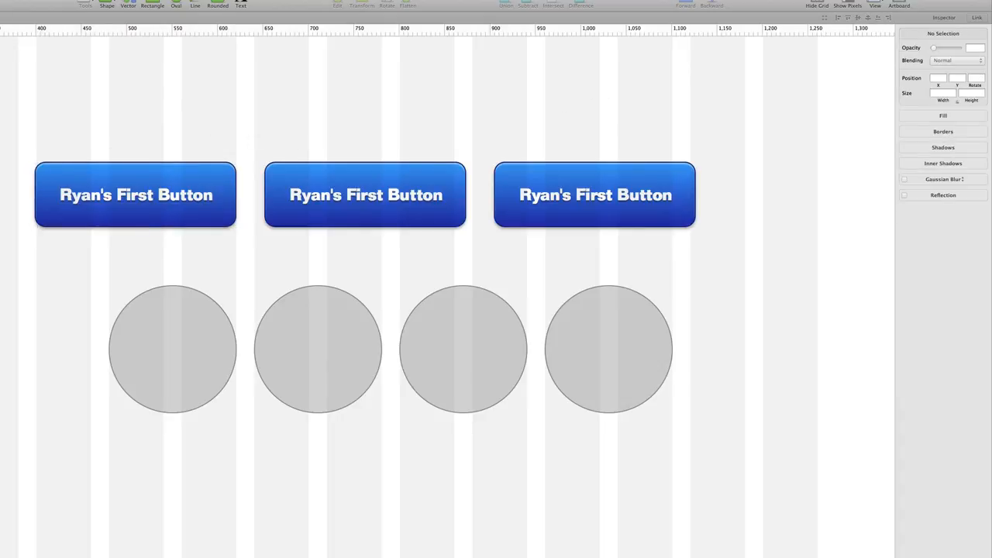
Group the first button's rectangle with its text label, and do the same for the third button.
drag(2, 147, 257, 237)
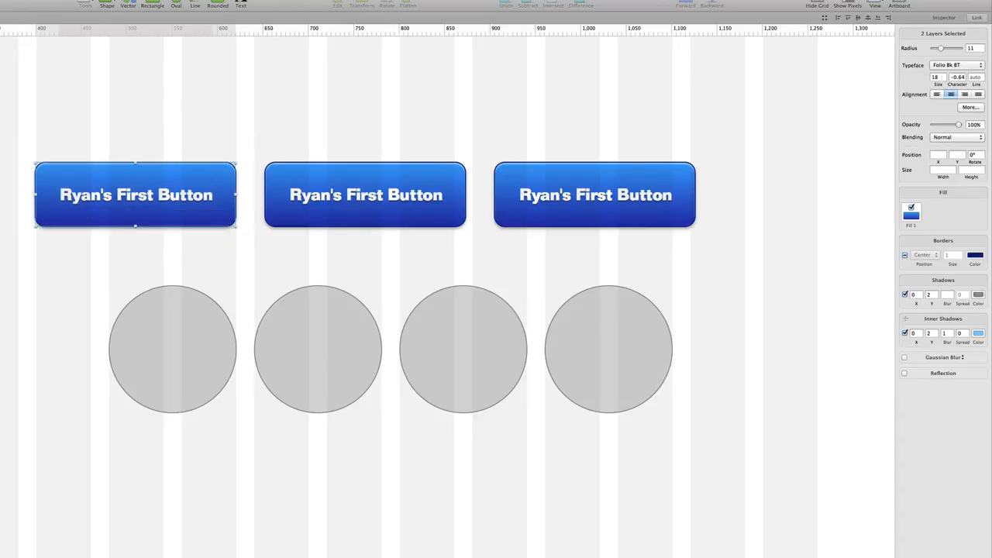
key(super+g)
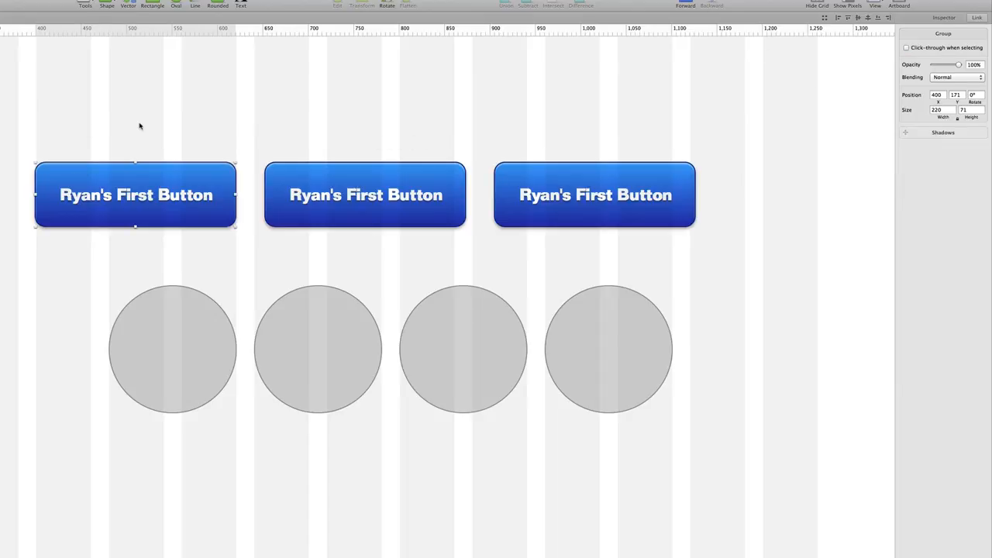
drag(486, 135, 720, 248)
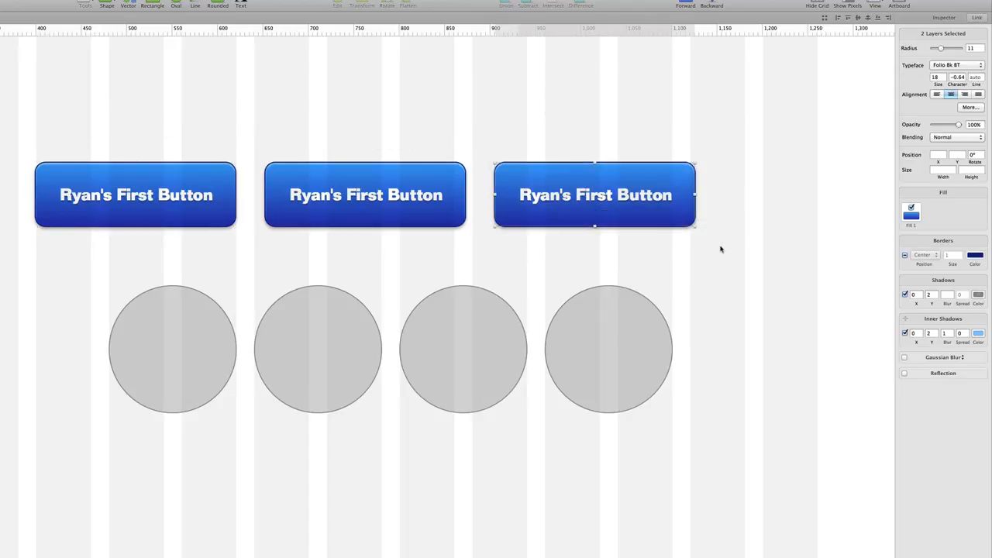
key(super+g)
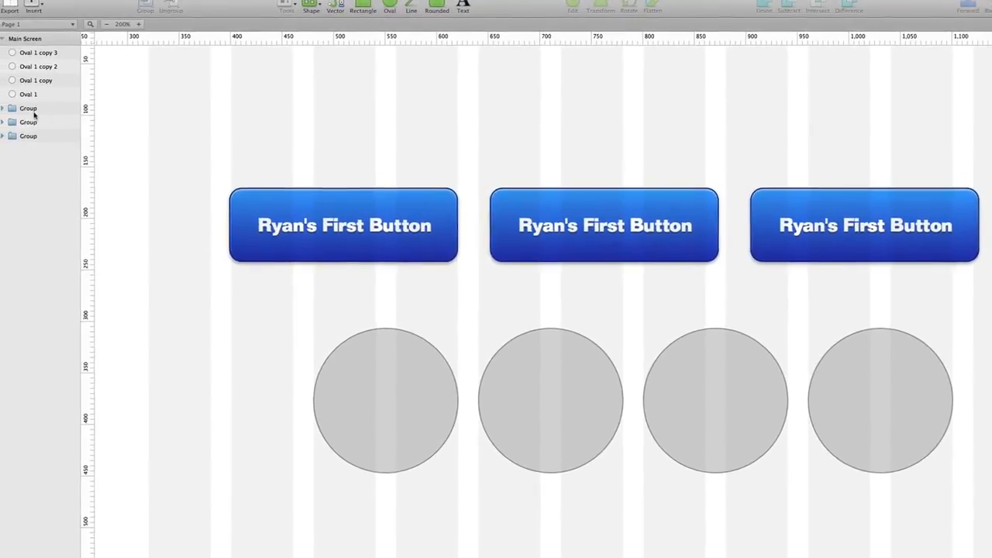
Rename all three button groups in the layer list as Button.
double_click(34, 109)
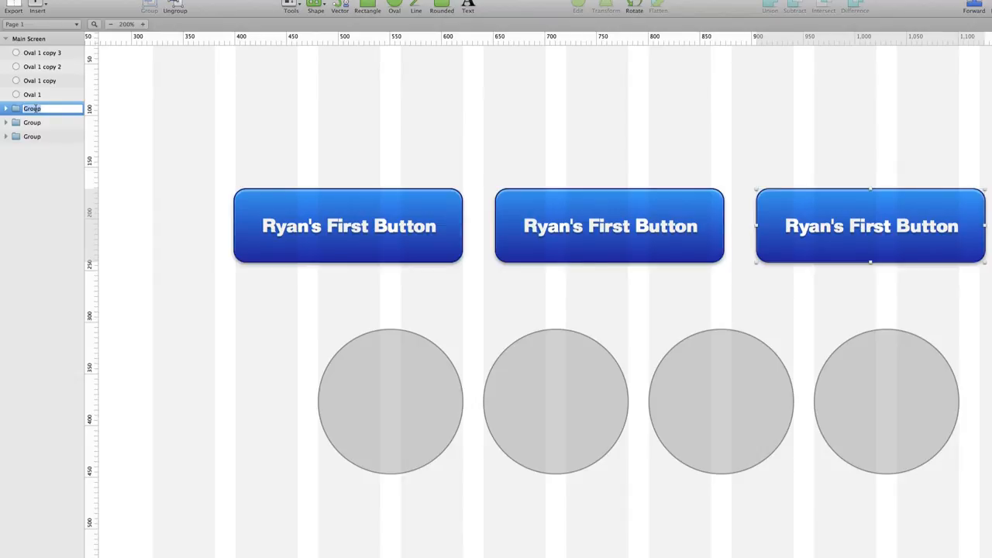
text(Button)
key(Return)
double_click(40, 123)
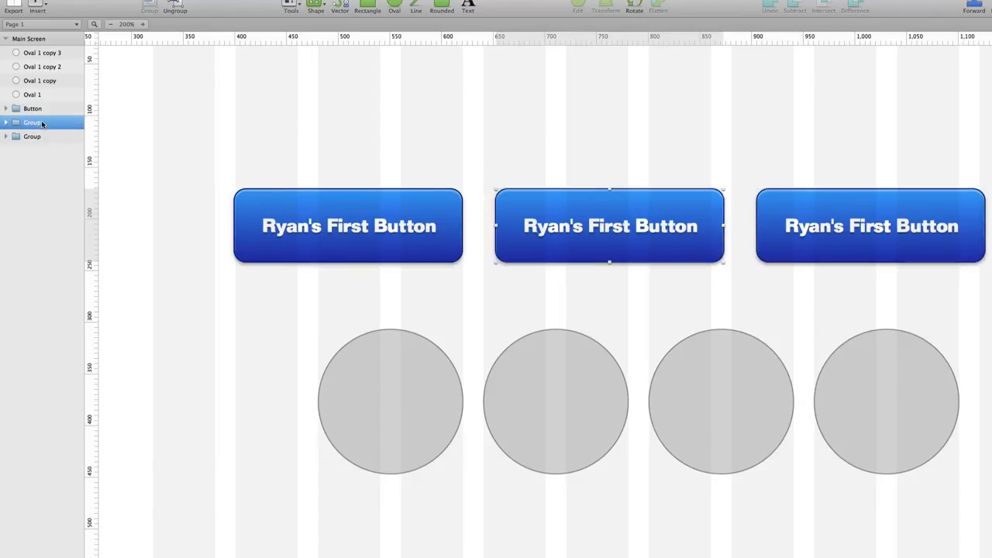
text(Button)
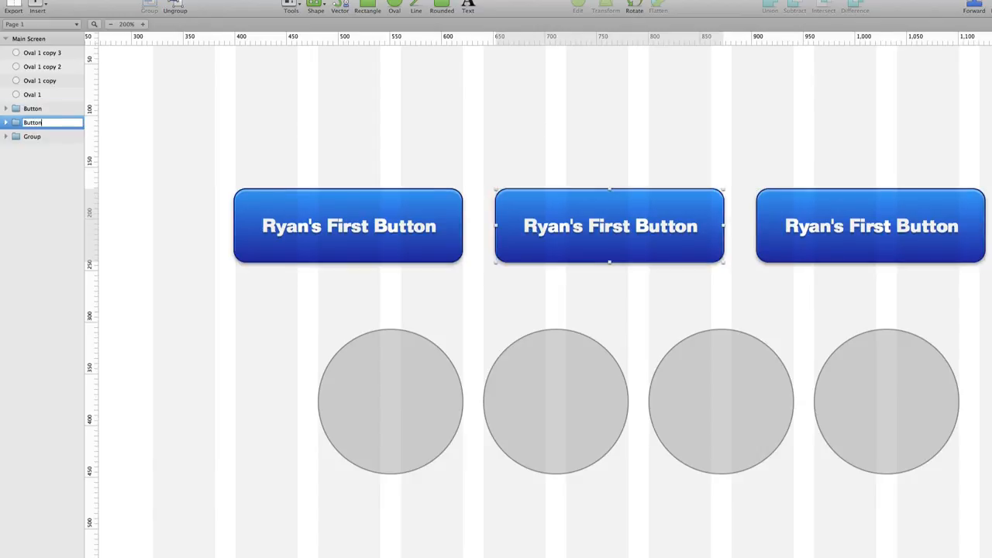
key(Return)
double_click(30, 137)
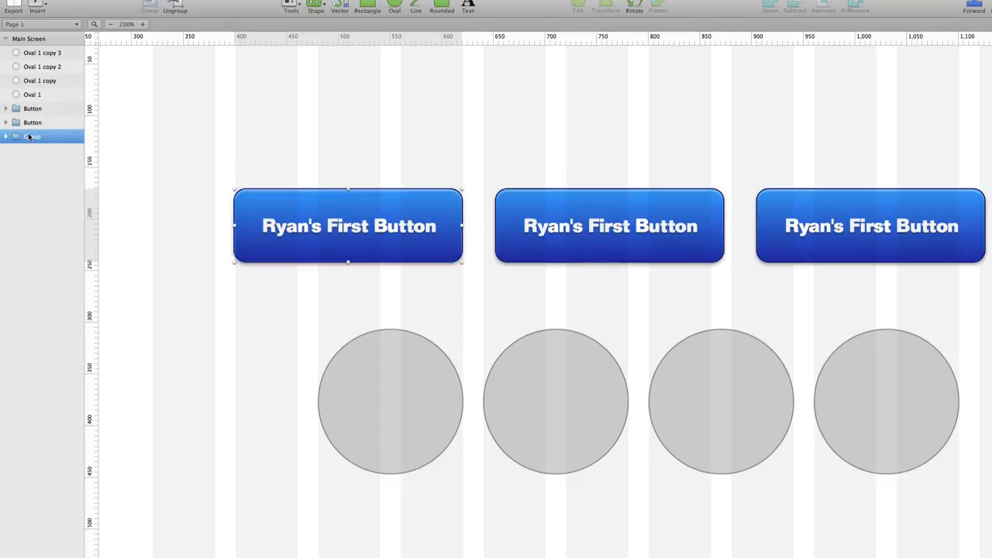
text(Button)
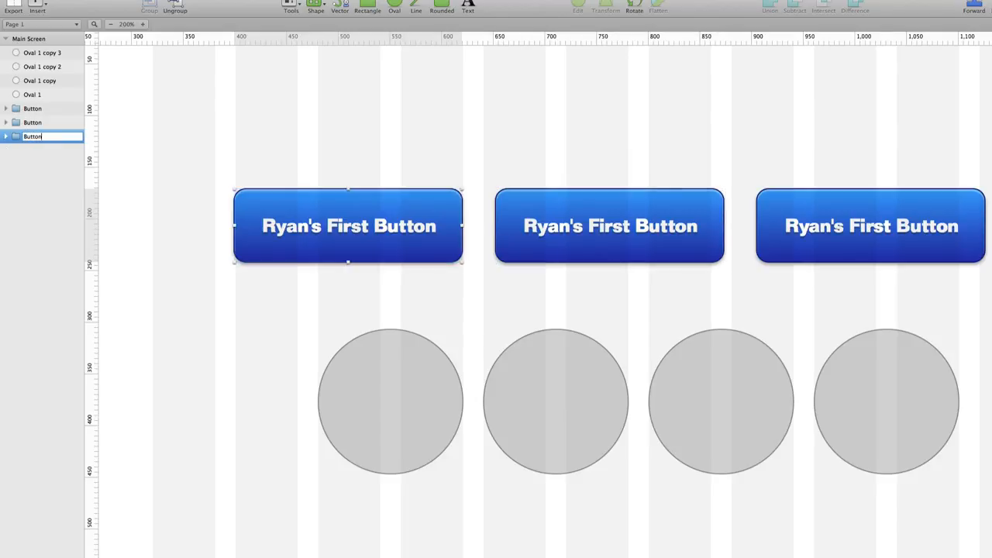
key(Return)
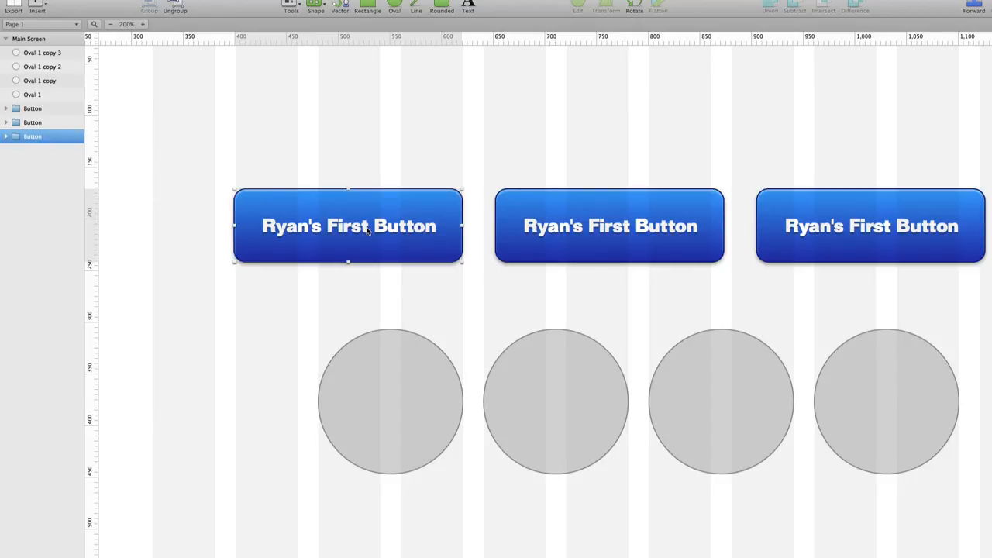
Cycle the selection through the button groups and examine the layers inside the middle Button group.
key(Tab)
key(Tab)
key(shift+Tab)
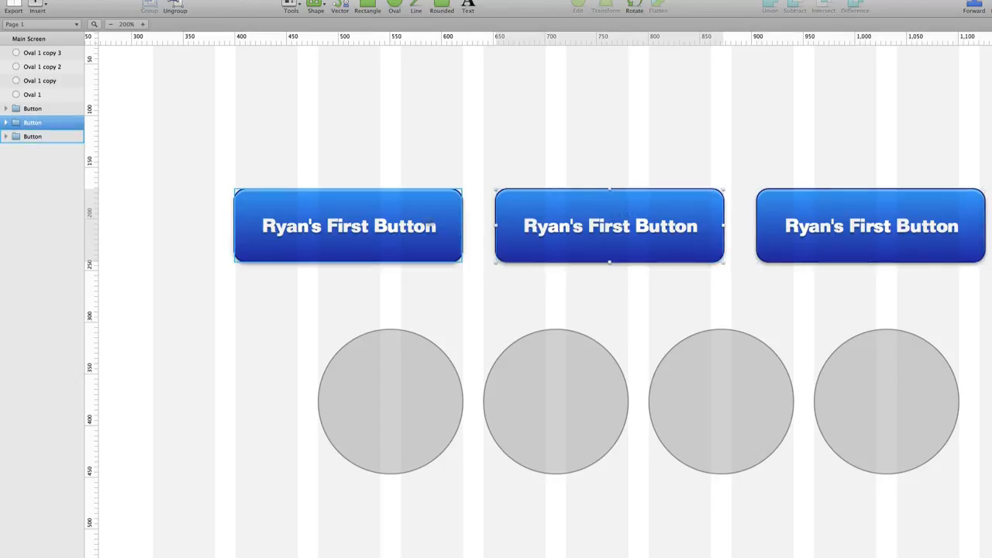
click(7, 123)
click(7, 123)
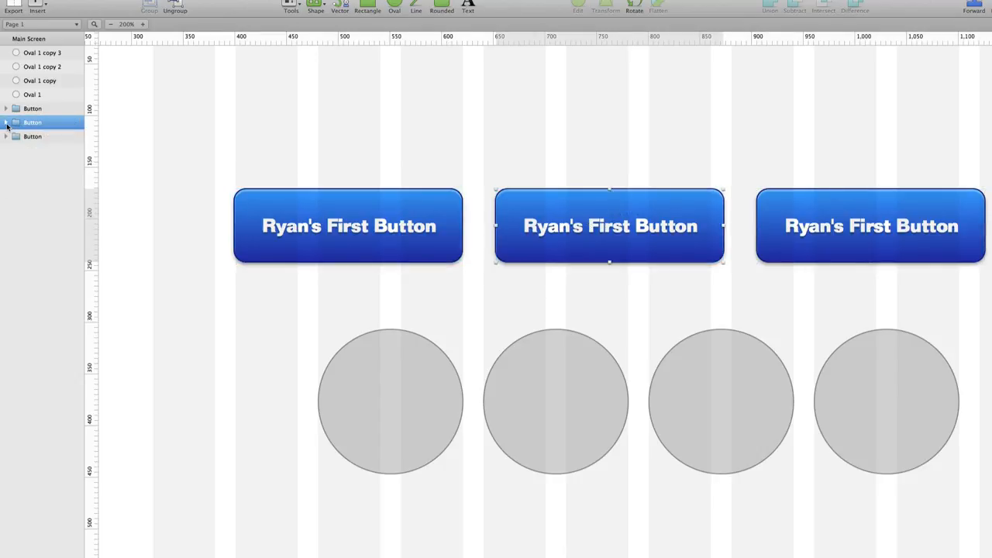
click(7, 123)
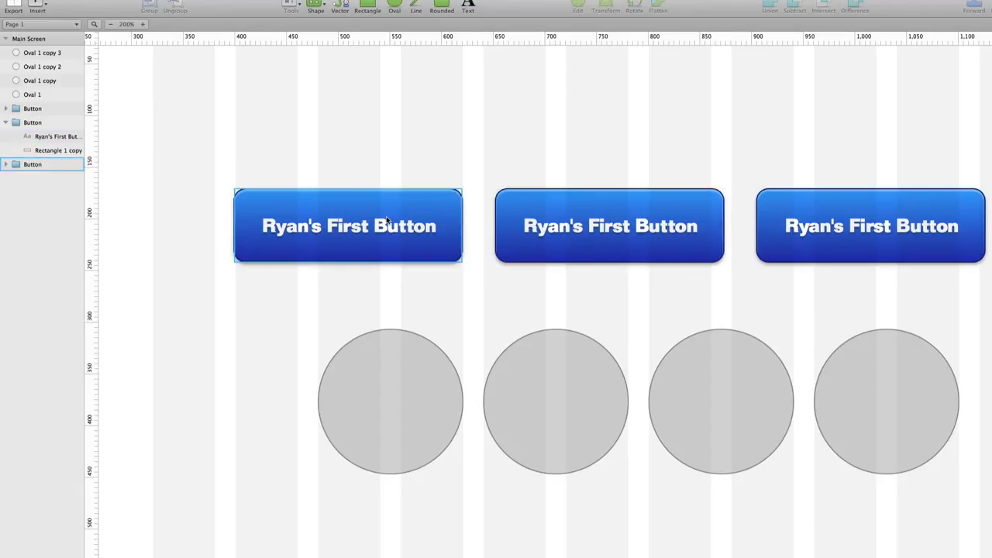
click(7, 123)
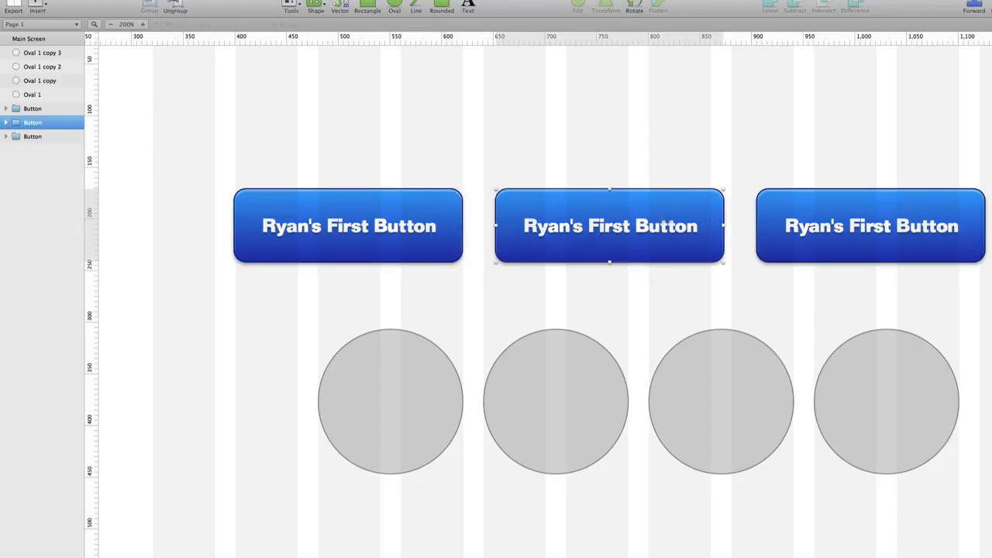
Select the third and middle button groups alternately on the canvas, ending with the middle one.
click(813, 225)
click(591, 226)
click(813, 226)
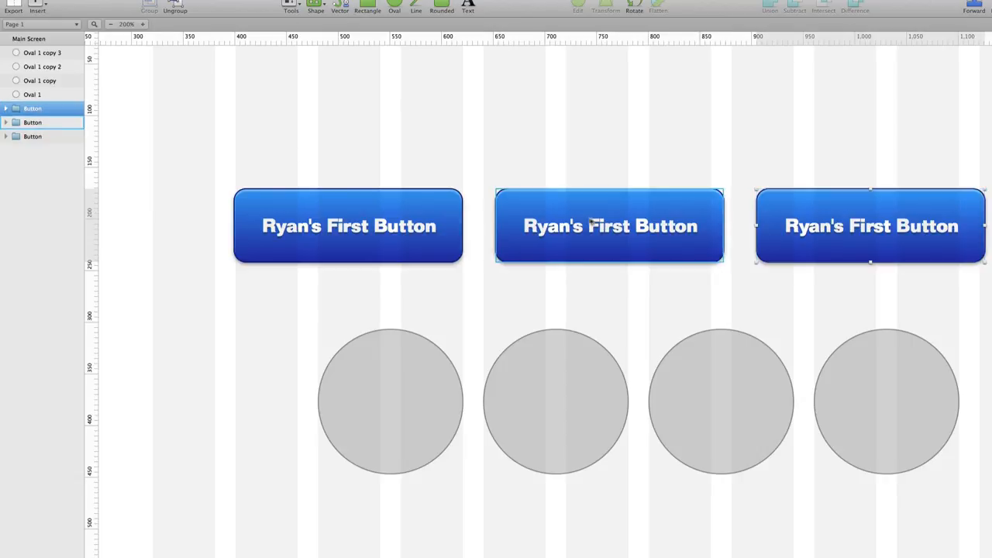
click(591, 223)
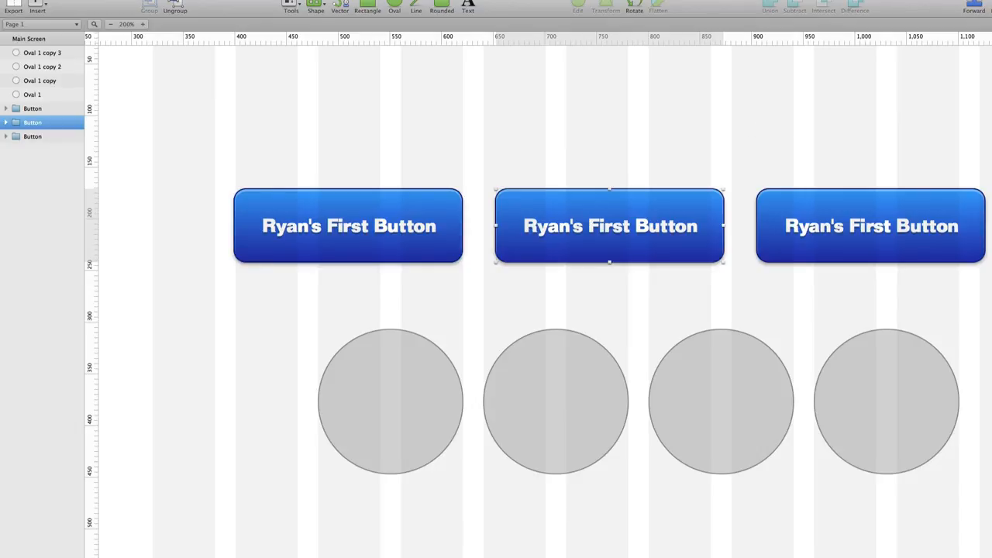
Enter the middle button group to select its text label, and return to the whole group with its layers collapsed.
double_click(635, 233)
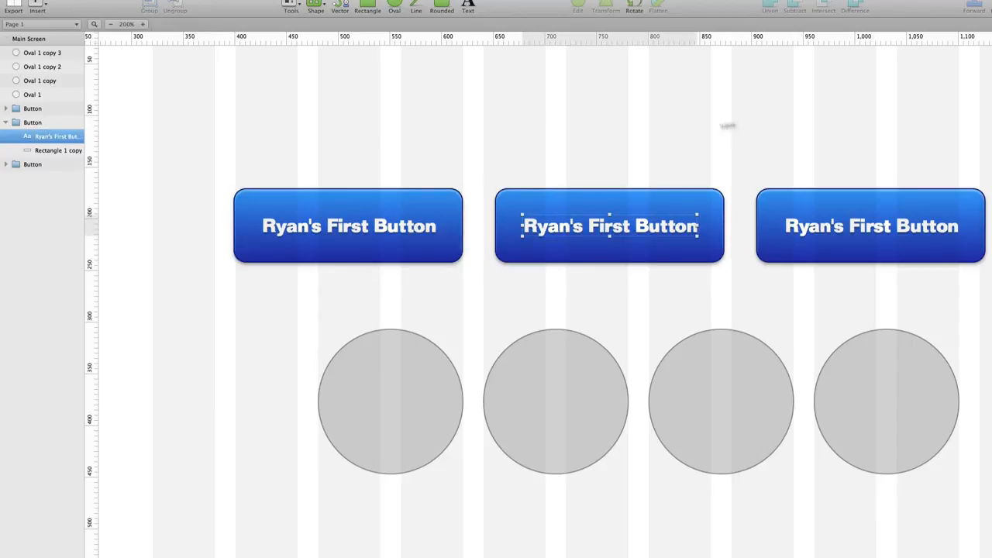
click(35, 124)
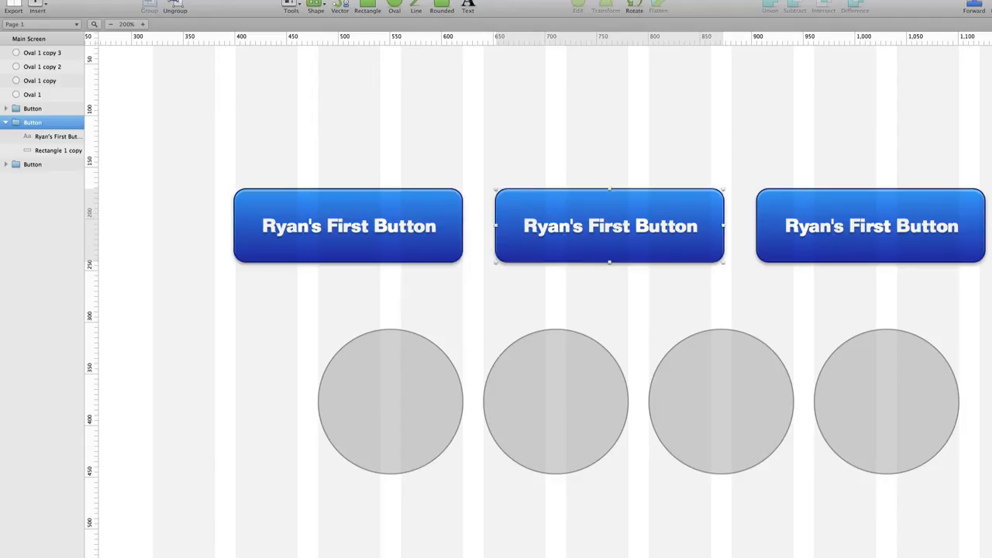
click(7, 123)
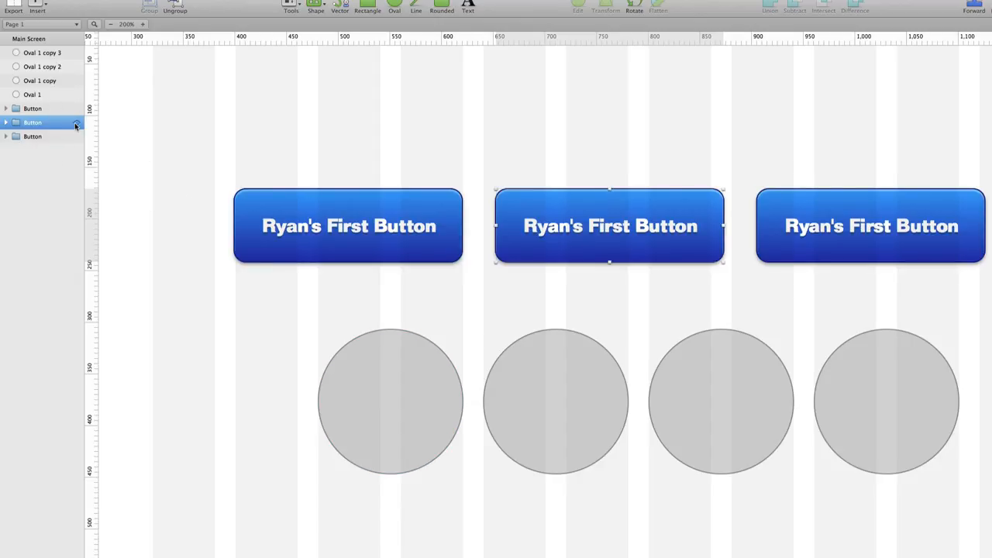
Hide and show each of the three Button groups in turn.
click(76, 124)
click(76, 125)
click(76, 137)
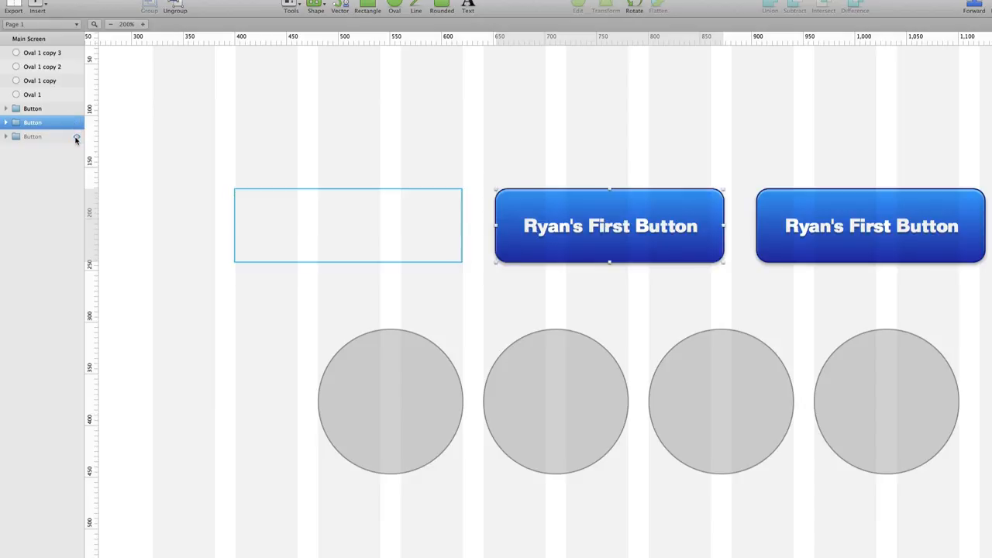
click(76, 138)
click(77, 126)
click(77, 125)
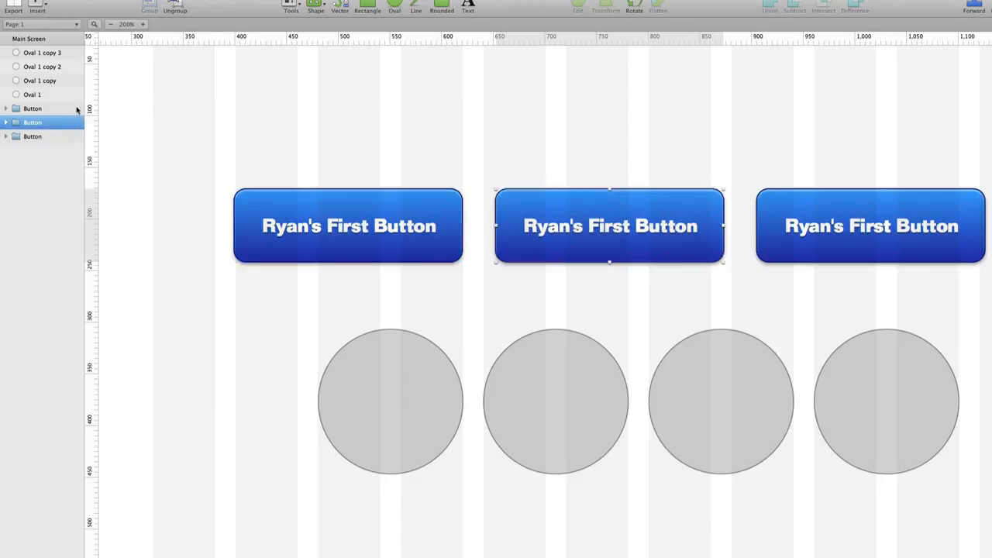
click(76, 109)
click(76, 109)
Hide the four oval layers, from Oval 1 to Oval 1 copy 3.
click(76, 94)
click(76, 81)
click(76, 67)
click(76, 52)
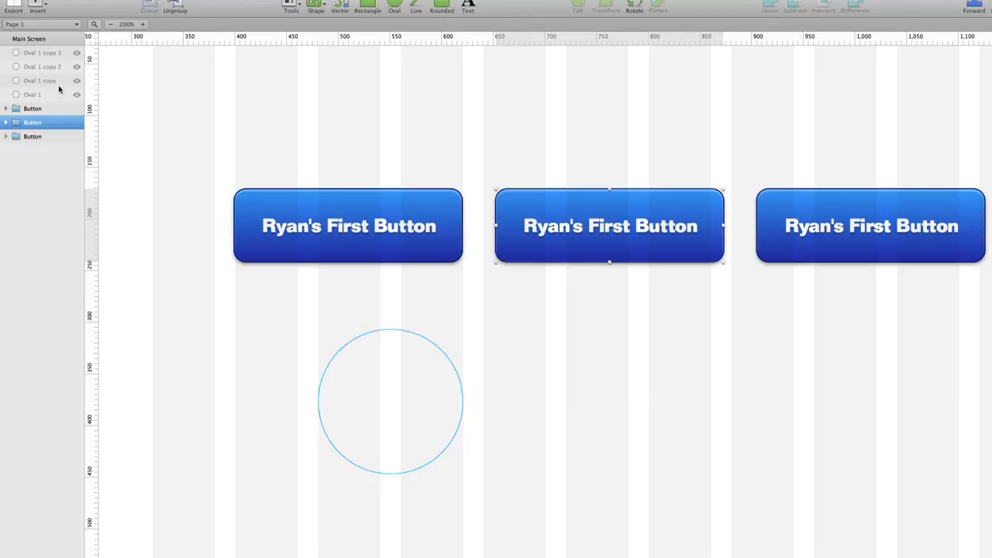
Show and hide the Oval 1 copy 3 layer repeatedly, and hide and reshow the third button's group.
click(76, 52)
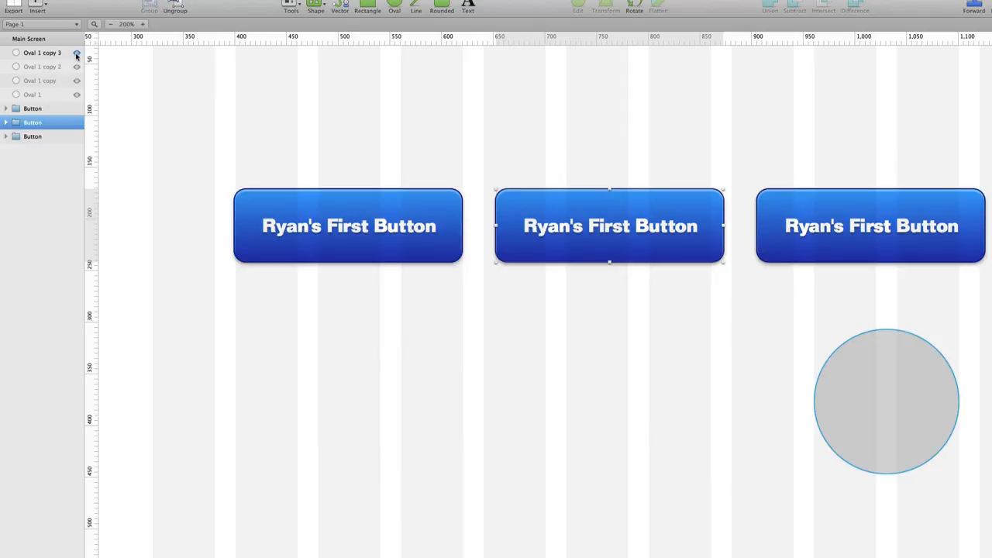
click(75, 53)
click(76, 52)
click(76, 53)
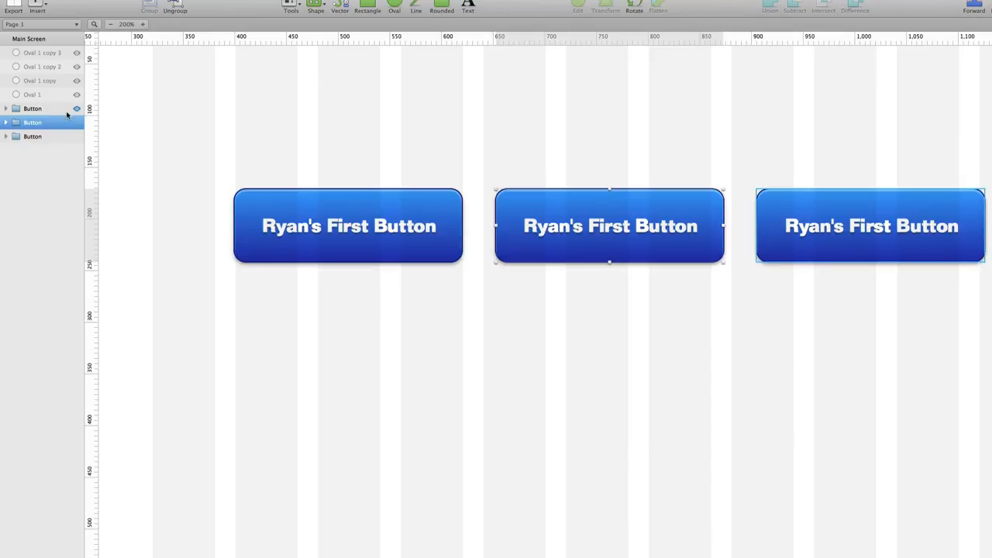
click(76, 109)
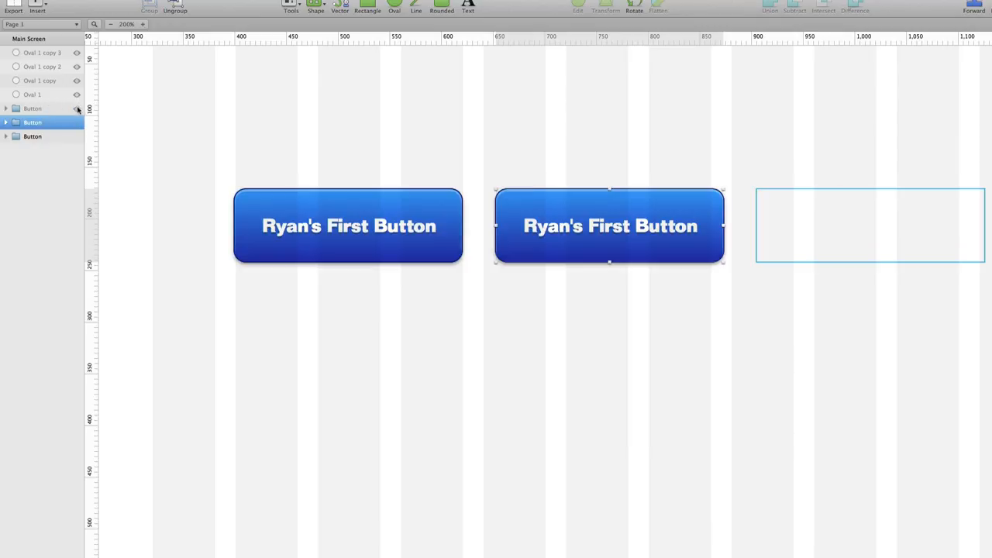
click(76, 108)
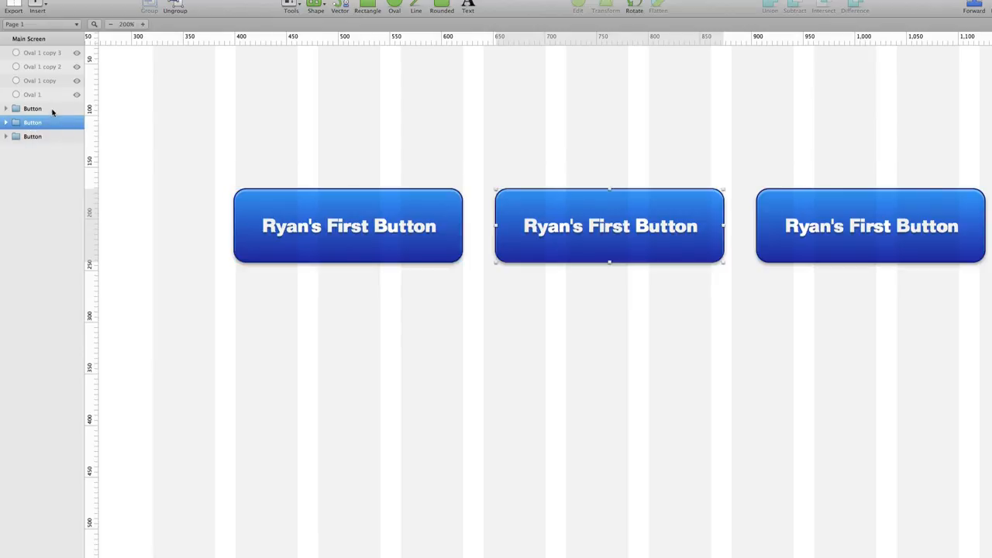
Nest the third button's group inside the middle button's group in the layer list.
click(42, 111)
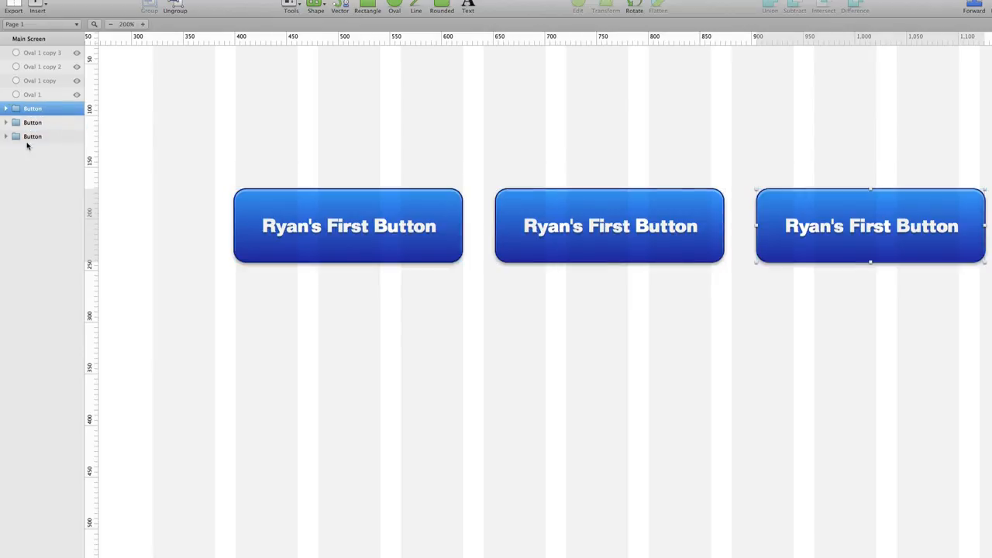
mouse_move(46, 112)
mouse_down()
mouse_move(52, 134)
mouse_move(40, 113)
mouse_up()
click(6, 108)
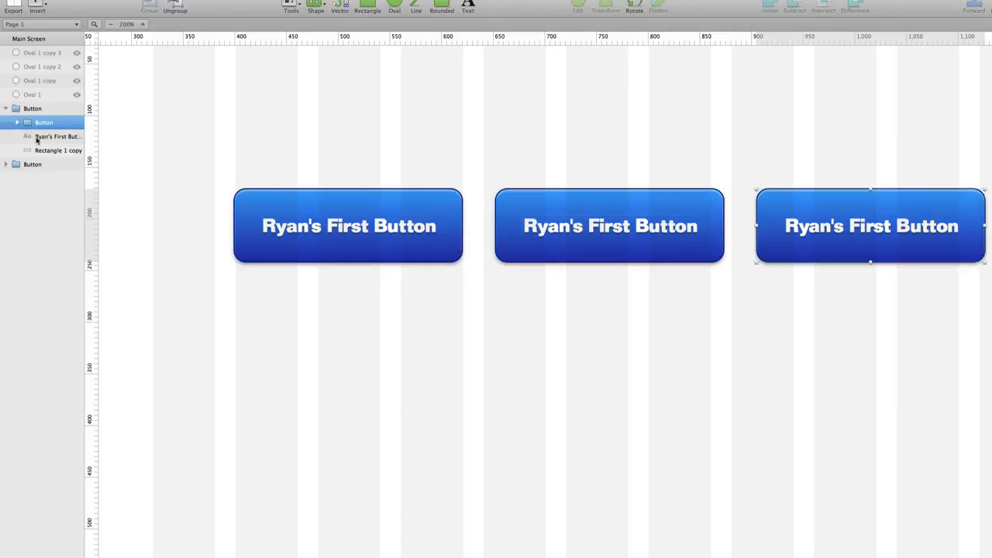
Make the Oval 1 and Oval 1 copy layers visible.
click(32, 94)
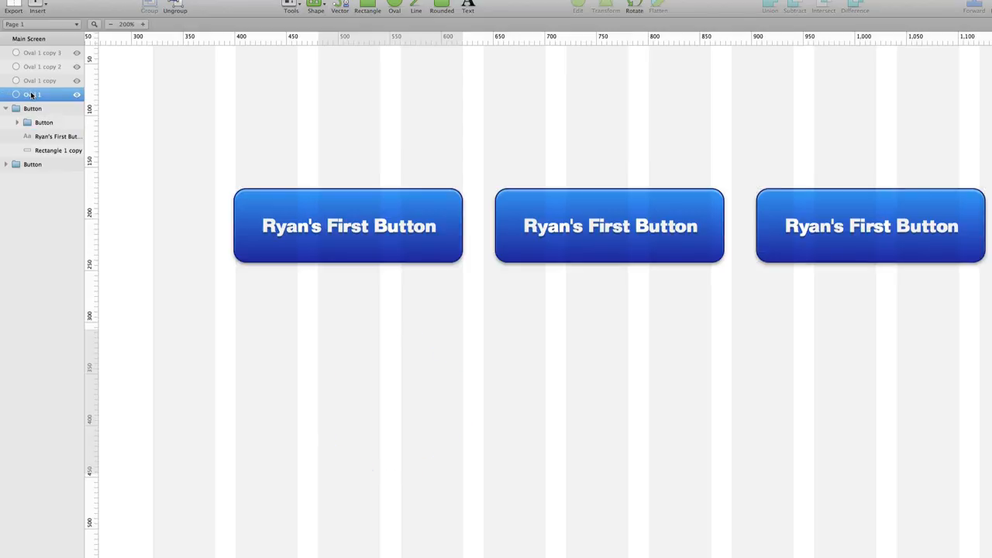
click(77, 94)
click(77, 80)
Put Oval 1 and Oval 1 copy into the expanded Button group, and undo a trial move of the whole group.
click(45, 83)
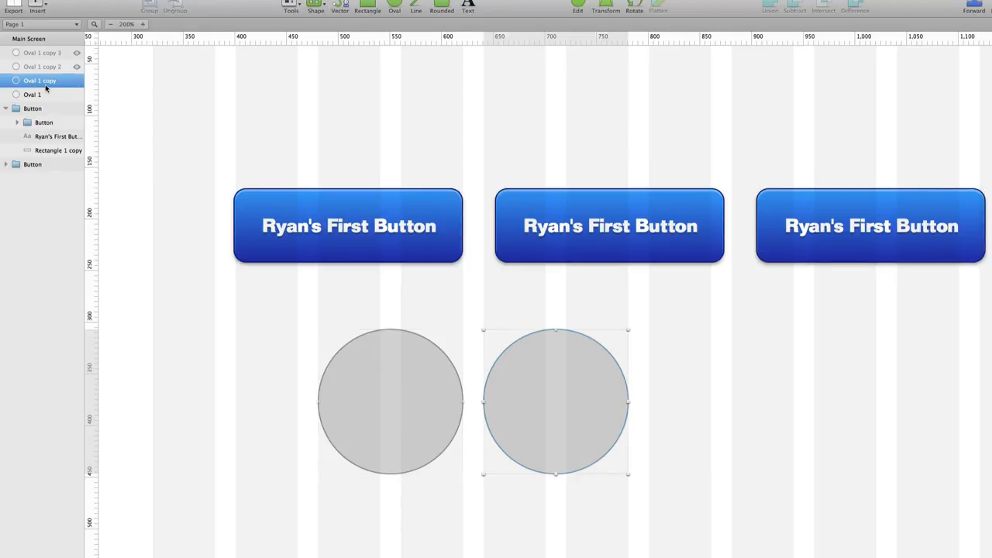
mouse_move(47, 83)
mouse_down()
mouse_move(45, 110)
mouse_move(45, 95)
mouse_up()
click(443, 232)
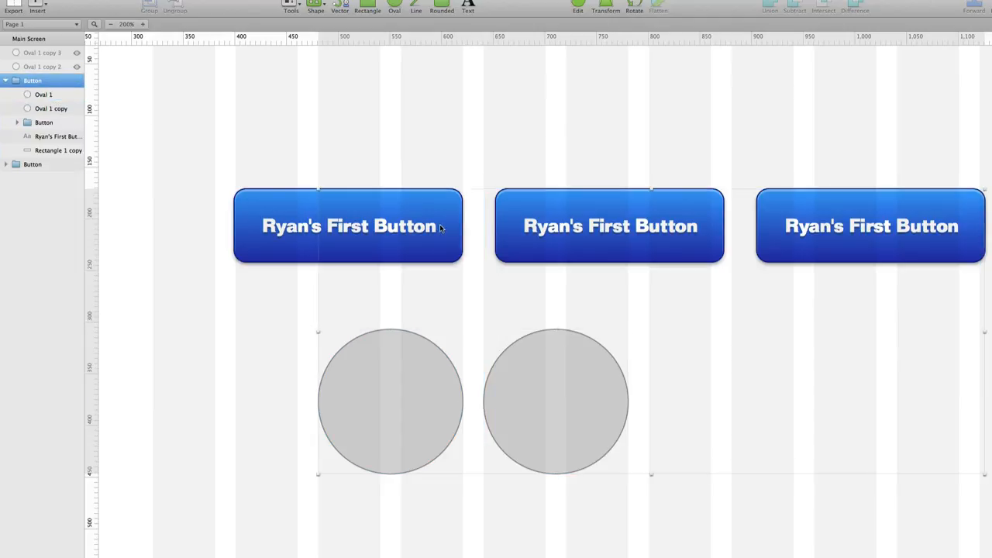
drag(571, 234, 636, 245)
key(super+z)
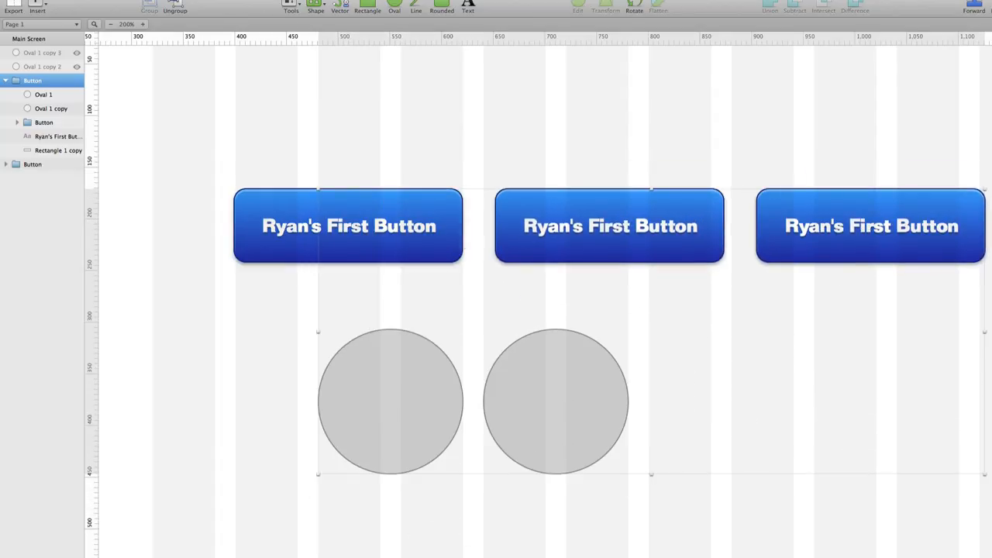
Reposition the two visible ovals individually inside the Button group, leaving a wider gap between them.
click(527, 367)
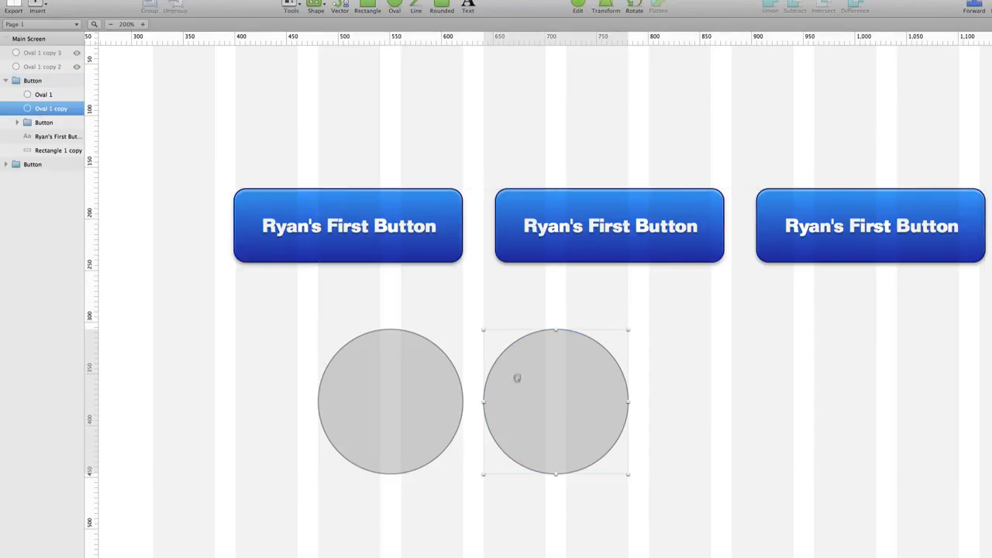
drag(516, 379, 485, 380)
drag(401, 376, 422, 378)
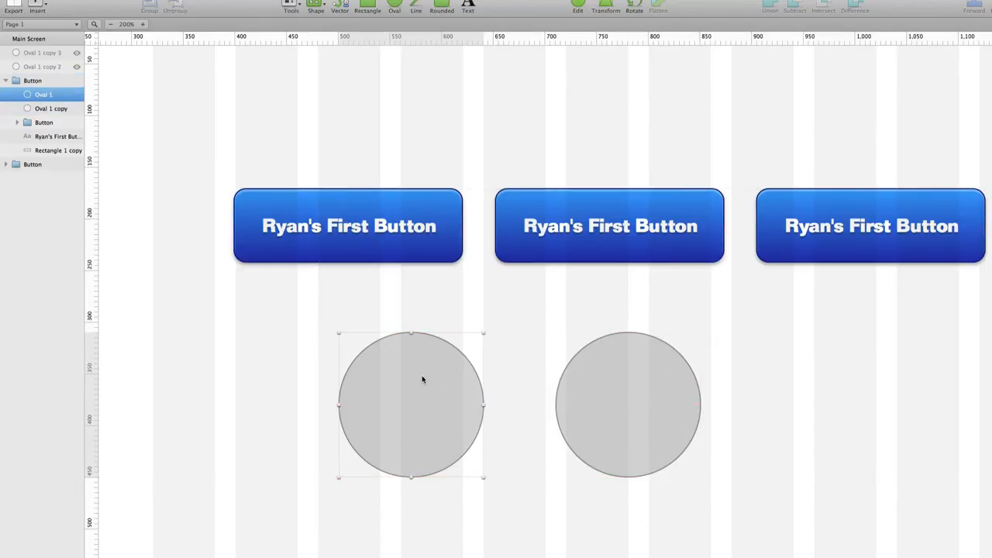
Practise multi-selecting layers in the group, ending with Oval 1, Oval 1 copy, the text and Rectangle 1 copy selected.
shift+click(64, 108)
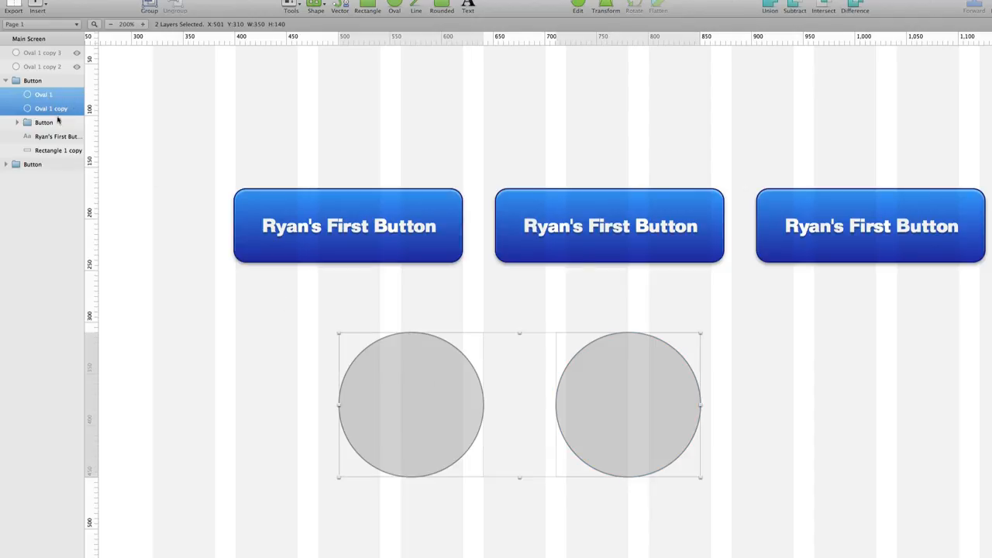
click(59, 121)
click(58, 99)
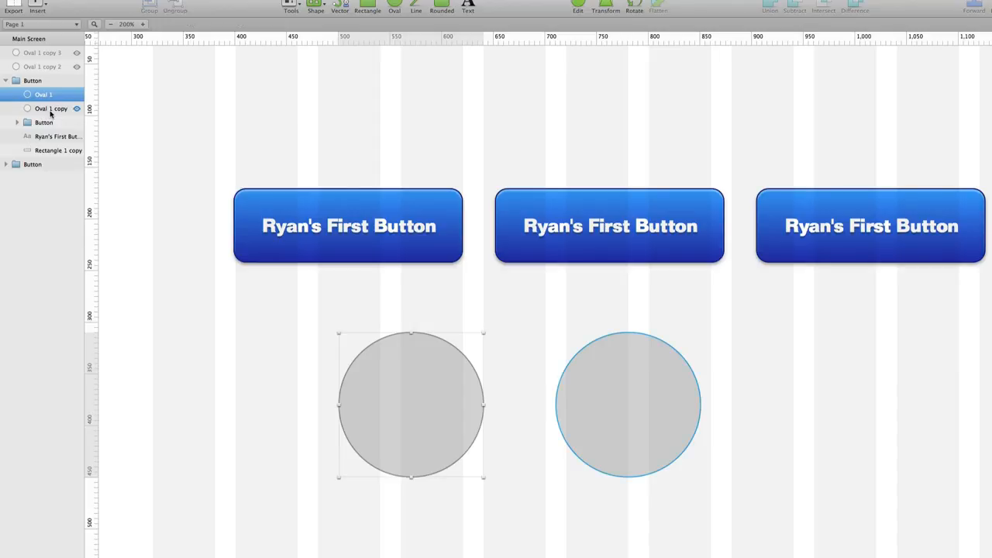
super+click(51, 109)
super+click(51, 136)
super+click(52, 151)
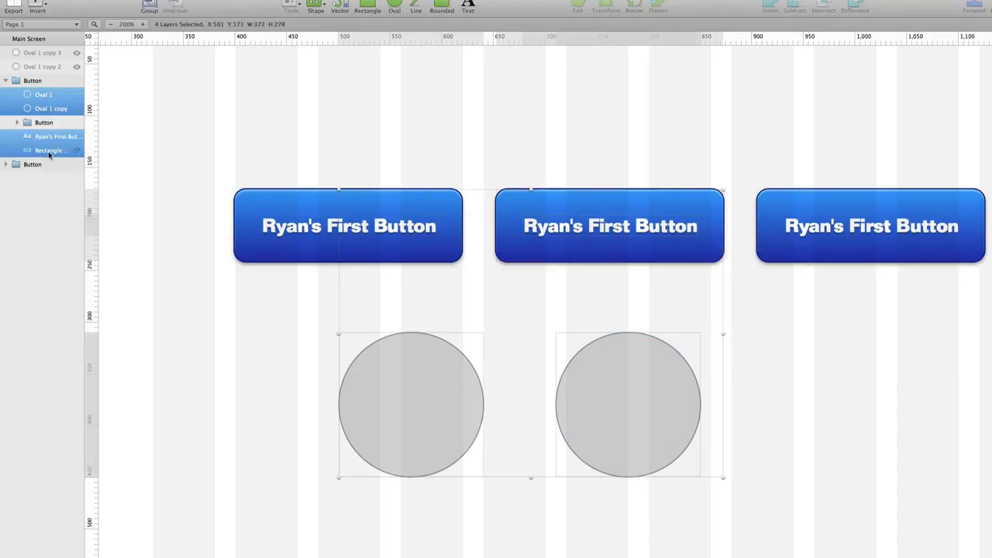
Move the nested Button group and both ovals out of the middle button's group.
click(53, 123)
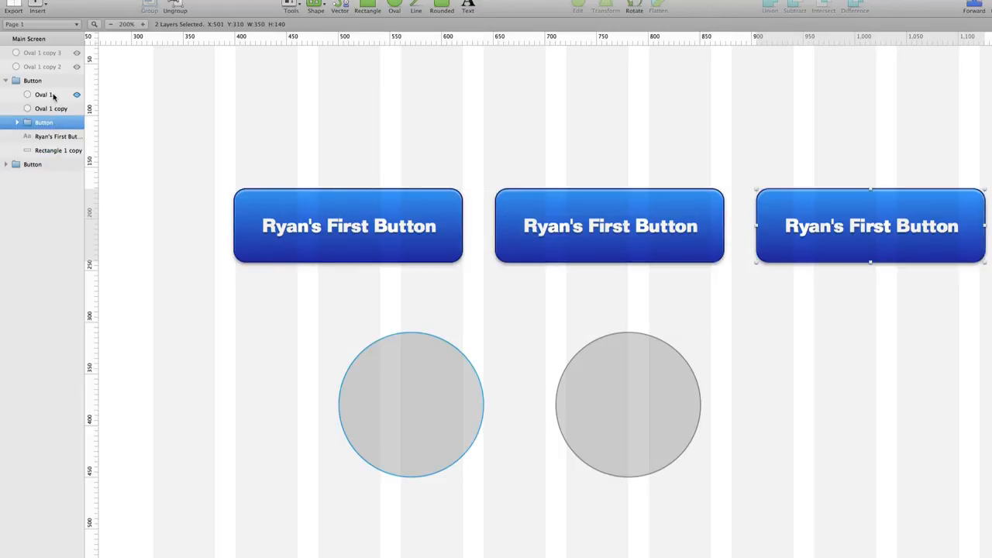
super+click(52, 94)
drag(51, 95, 52, 74)
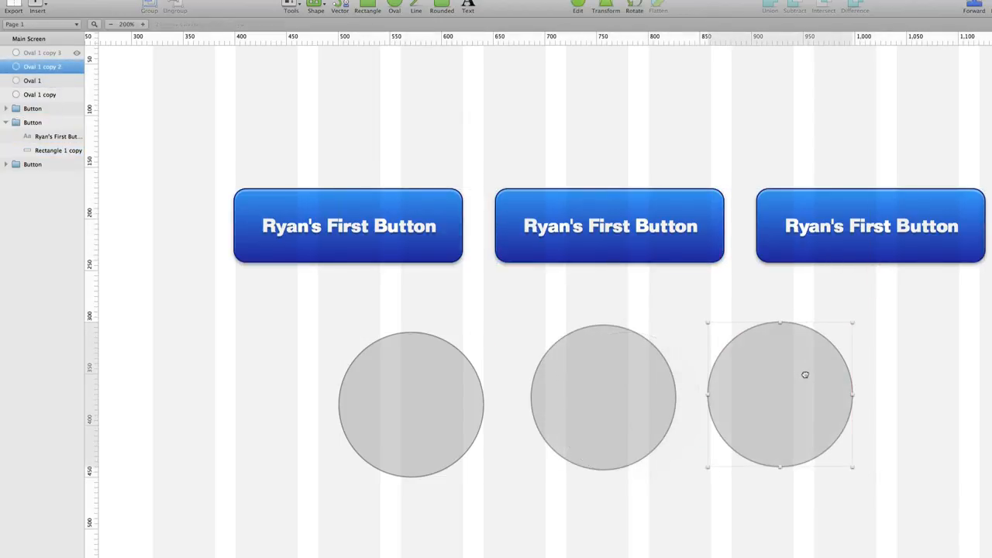
Make Oval 1 copy 3 visible and space the four ovals out in a row below the buttons.
drag(803, 374, 832, 372)
click(32, 164)
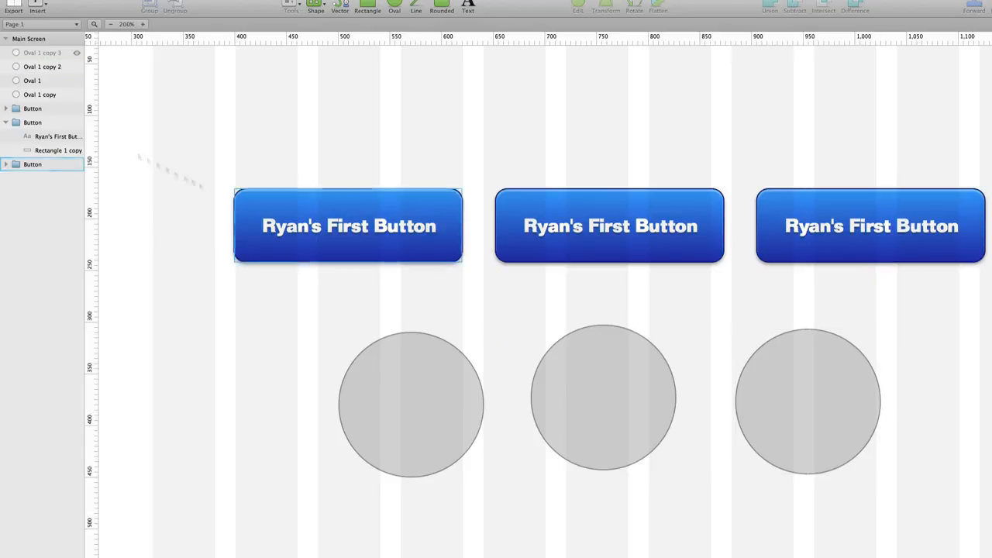
click(78, 53)
drag(918, 406, 949, 403)
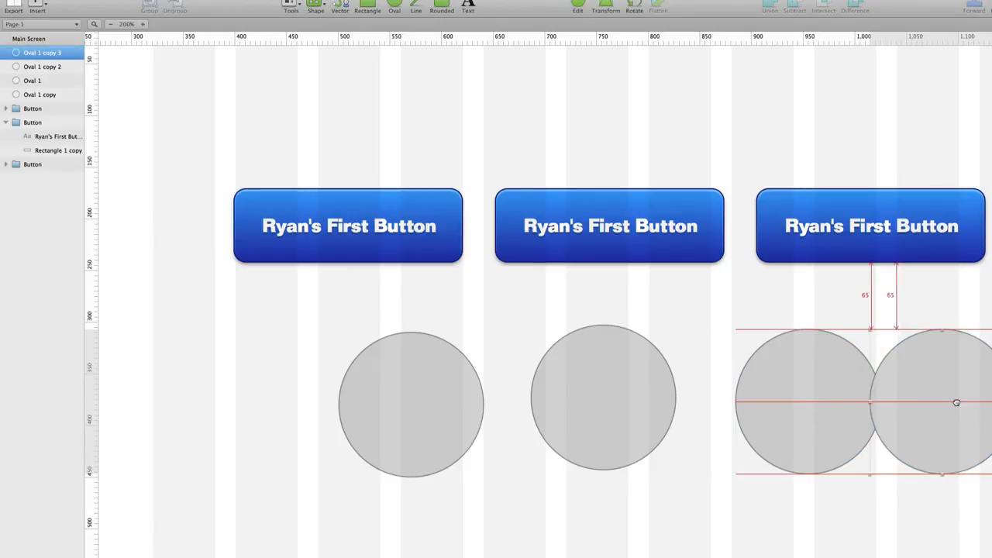
drag(836, 399, 817, 398)
drag(417, 390, 441, 383)
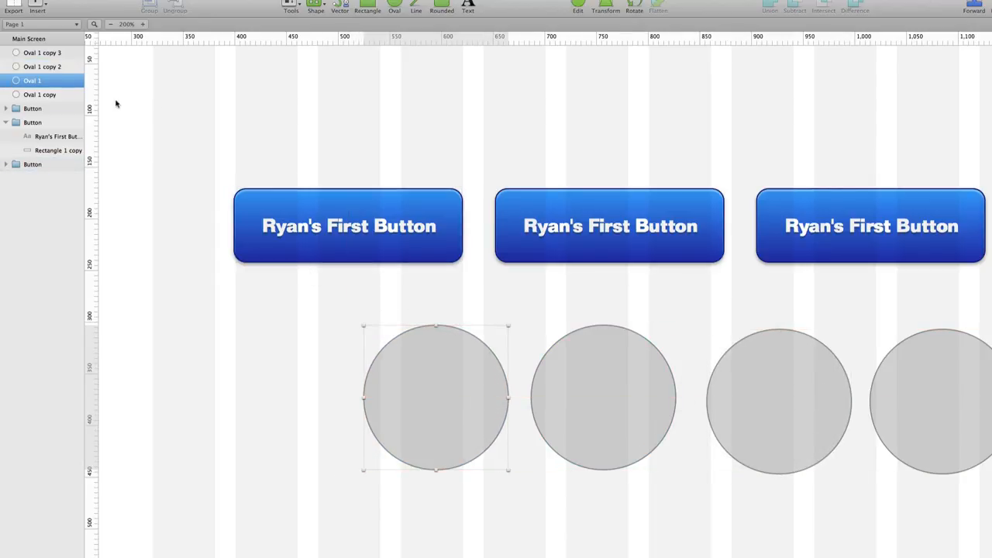
Combine Oval 1 copy with Oval 1 into a single shape layer.
click(40, 56)
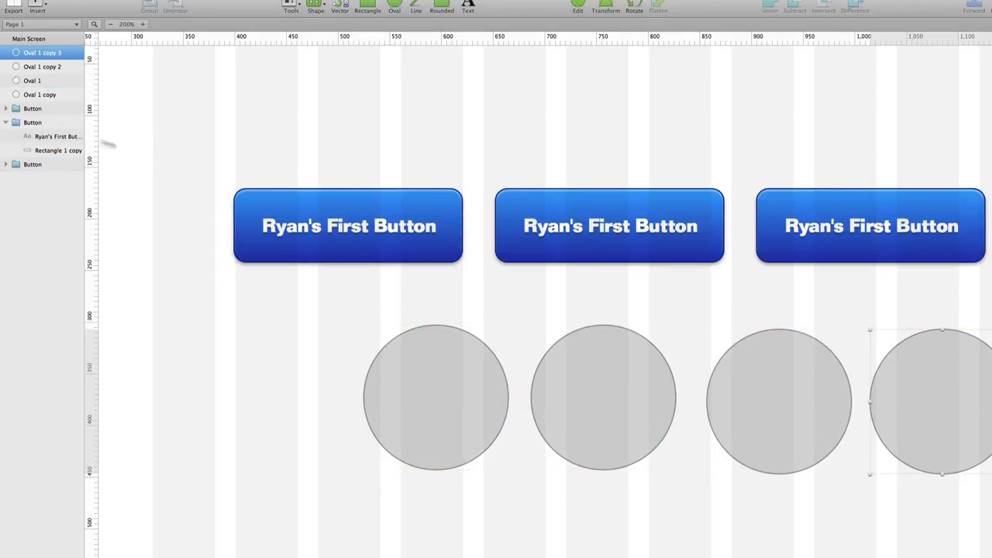
click(37, 96)
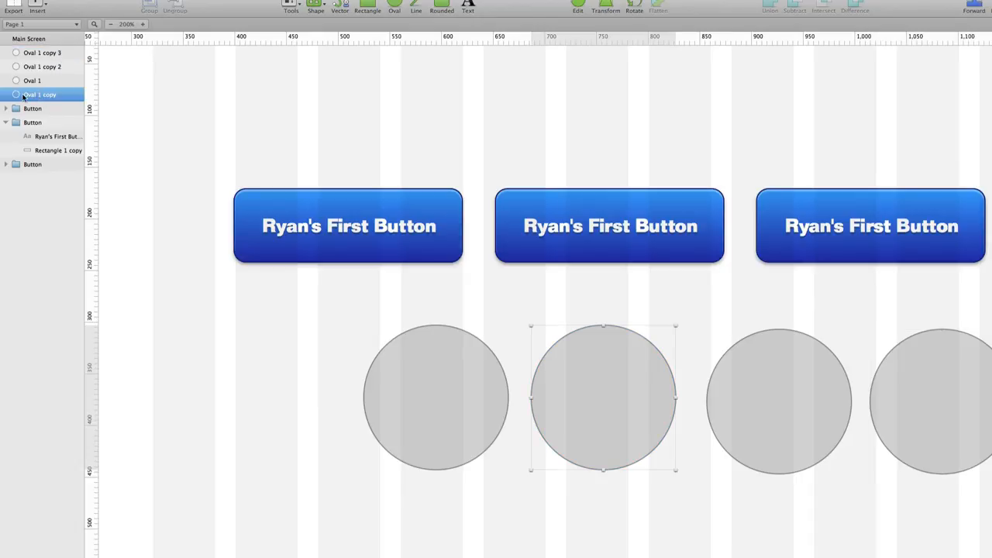
drag(33, 93, 31, 82)
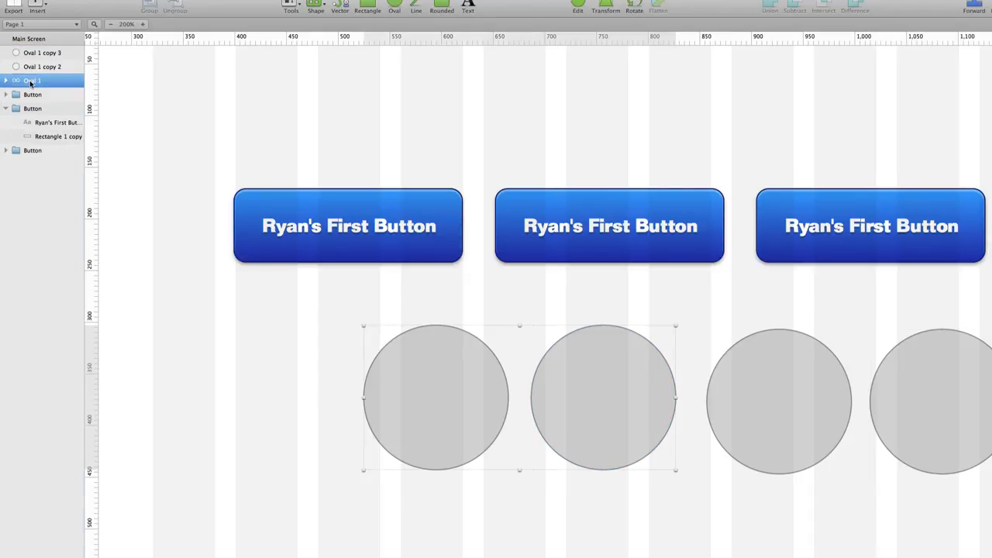
Expand the combined Oval 1 layer and select its two paths alternately.
click(6, 81)
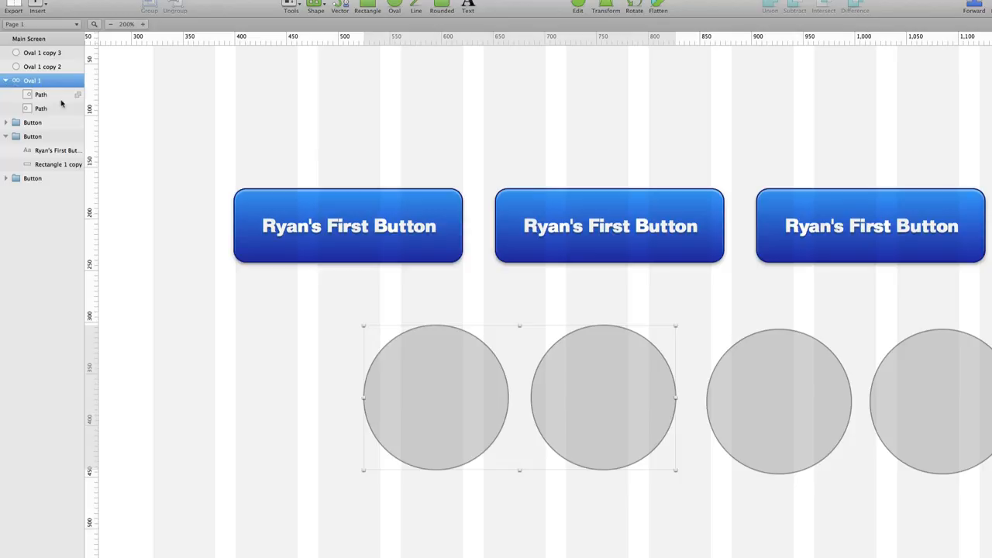
click(62, 97)
click(57, 106)
click(57, 99)
click(57, 107)
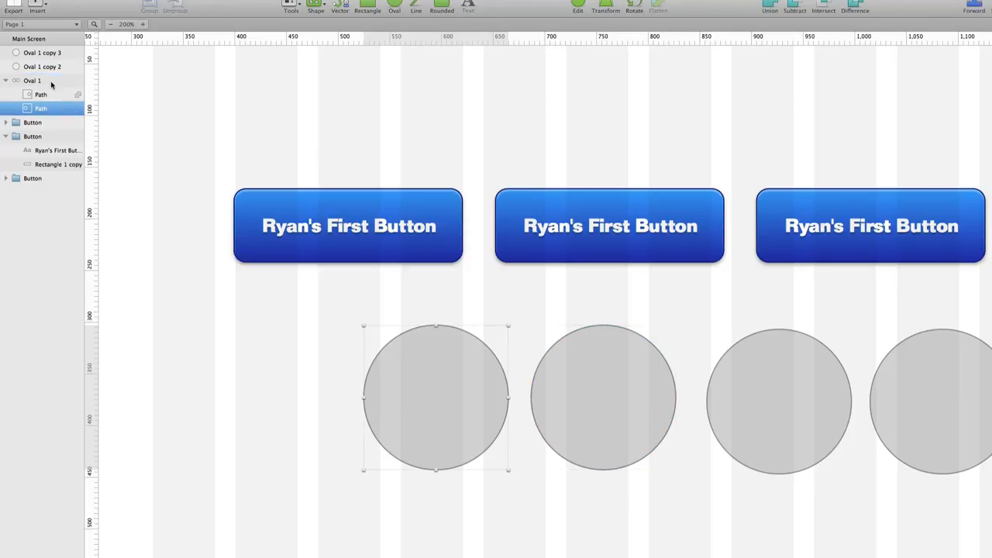
Set the combined Oval 1 shape's fill to red and turn off its border.
click(23, 81)
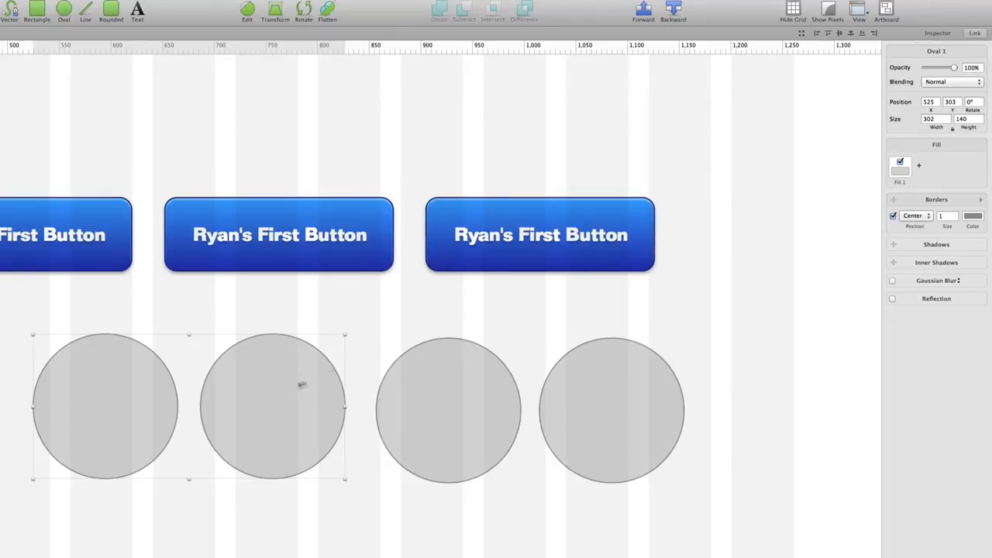
click(901, 168)
click(948, 81)
drag(948, 81, 944, 52)
click(902, 34)
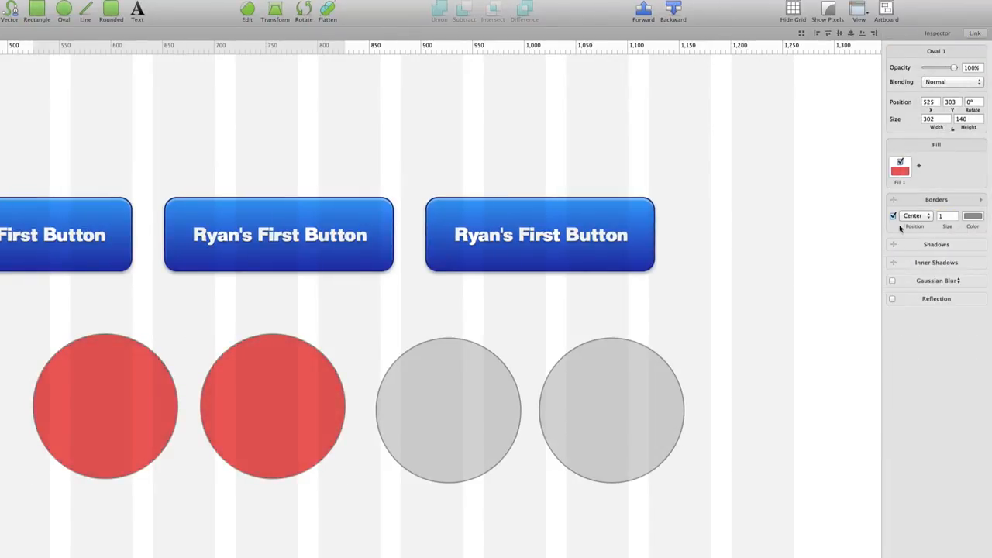
click(893, 216)
click(893, 216)
click(893, 216)
Shift the red shape and the third oval sideways, and merge Oval 1 copy 2 and Oval 1 copy 3 into Oval 1.
drag(306, 387, 252, 398)
drag(514, 390, 463, 387)
shift+click(653, 388)
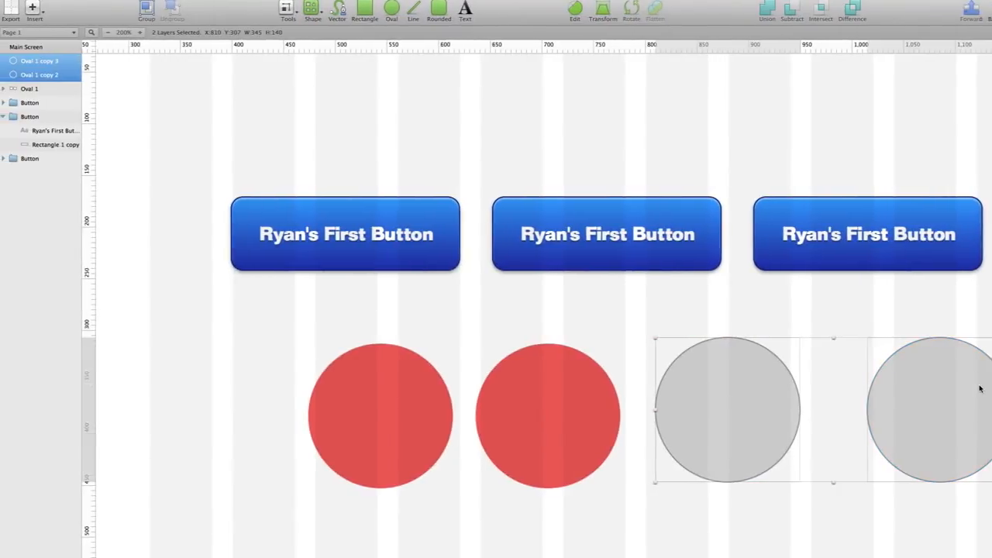
drag(41, 75, 34, 88)
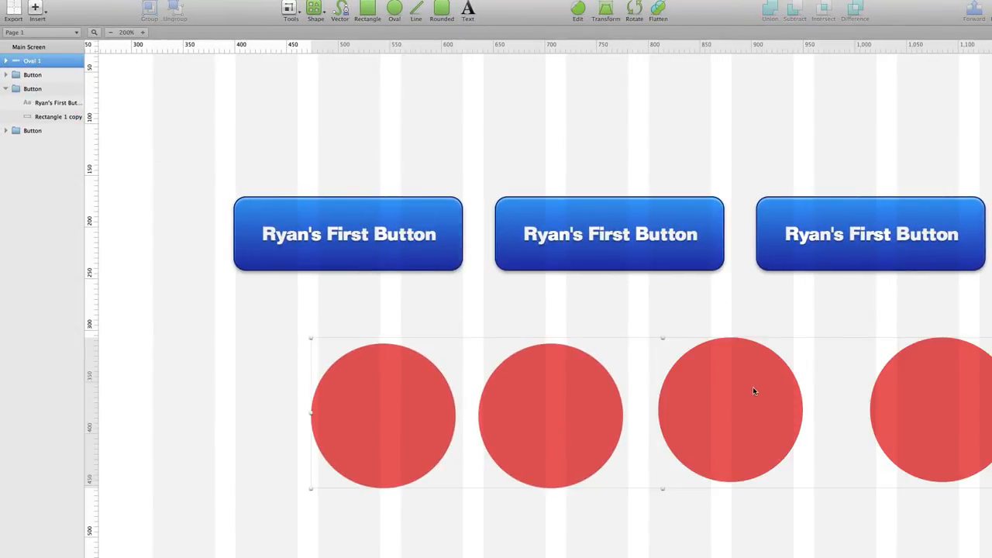
Open the third circle's path for point editing and return to the whole Oval 1 shape.
double_click(719, 385)
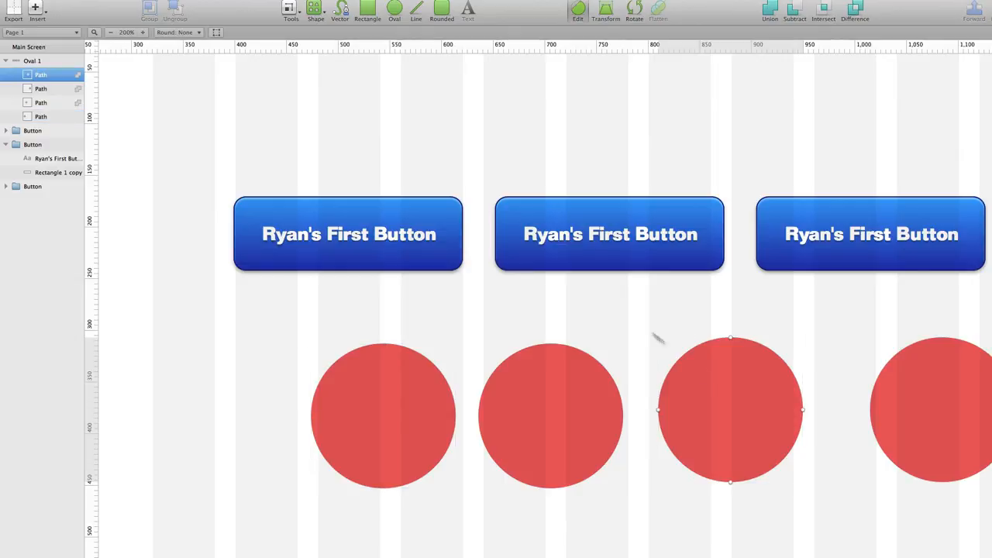
key(Escape)
click(557, 383)
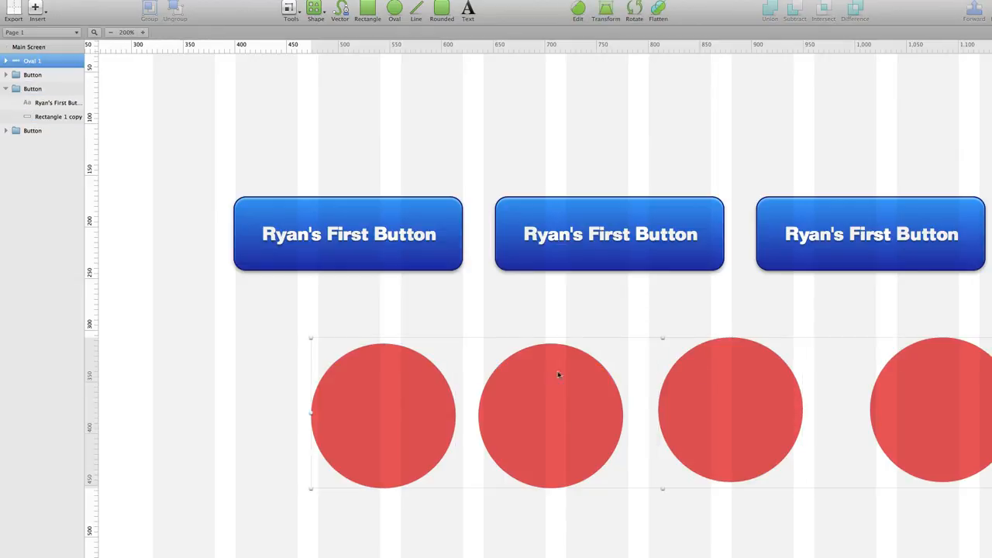
Rearrange the individual circles inside Oval 1 so they overlap in a cloud-like shape, and deselect the shape.
double_click(553, 375)
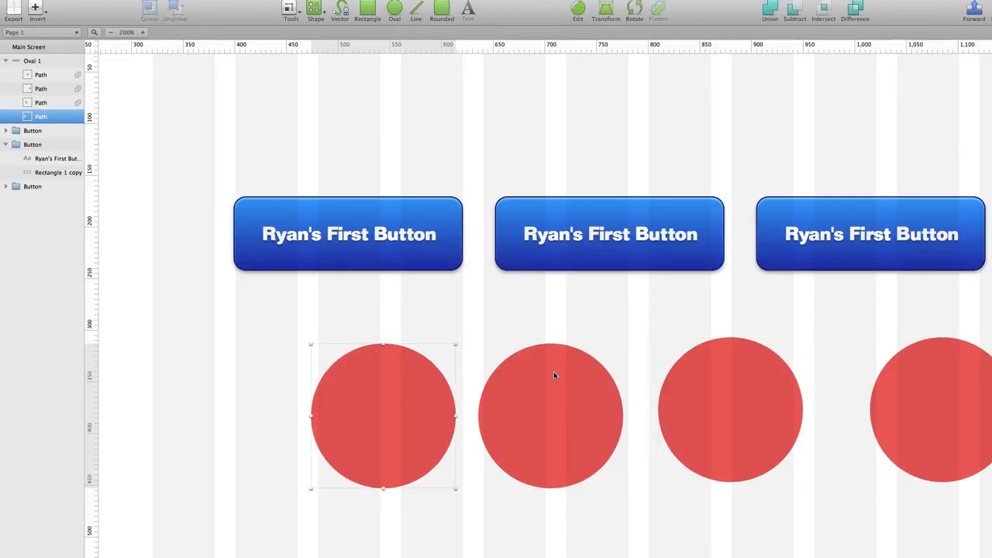
click(547, 377)
drag(752, 371, 450, 372)
double_click(555, 358)
drag(946, 361, 657, 405)
drag(368, 415, 364, 456)
drag(449, 369, 452, 348)
click(500, 529)
Move the whole cloud shape to sit under the middle button, hide the Oval 1 layer and deselect it.
drag(585, 404, 651, 393)
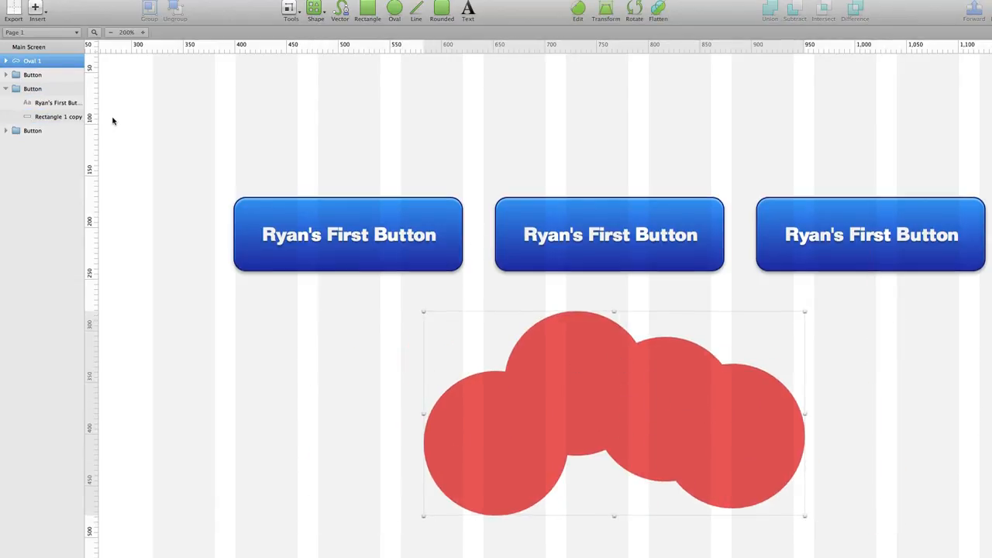
click(77, 61)
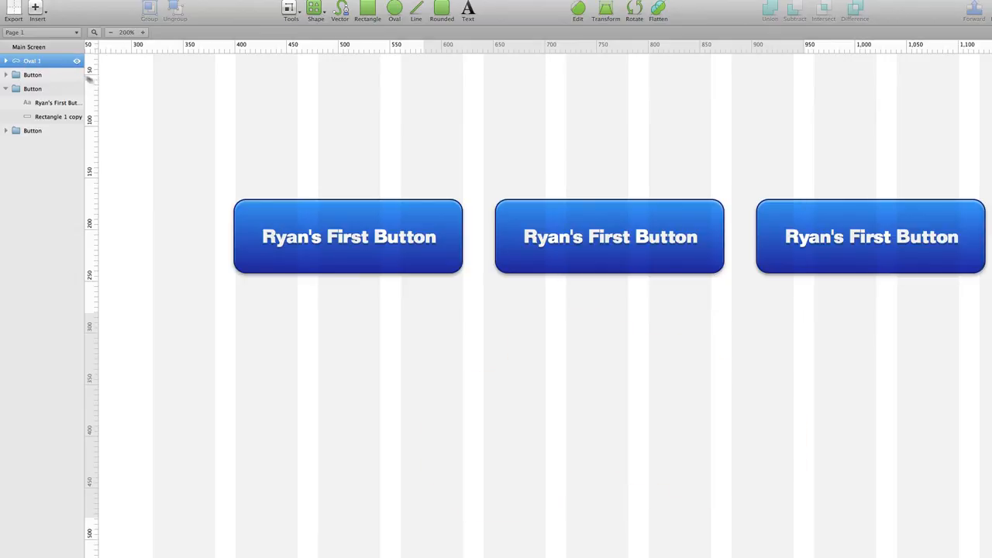
click(108, 86)
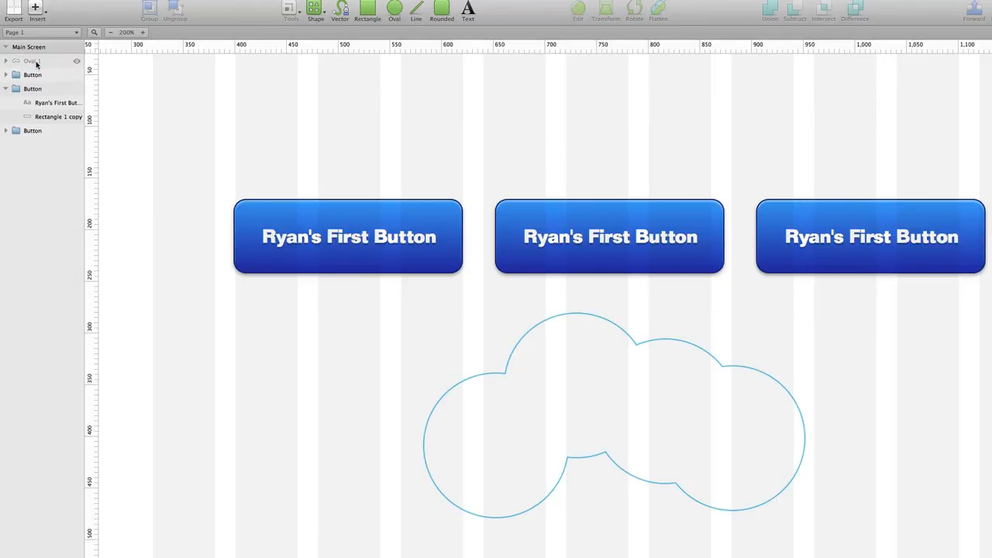
Make the hidden Oval 1 layer visible again and give the shape a drop shadow with a blur of 3.
click(77, 60)
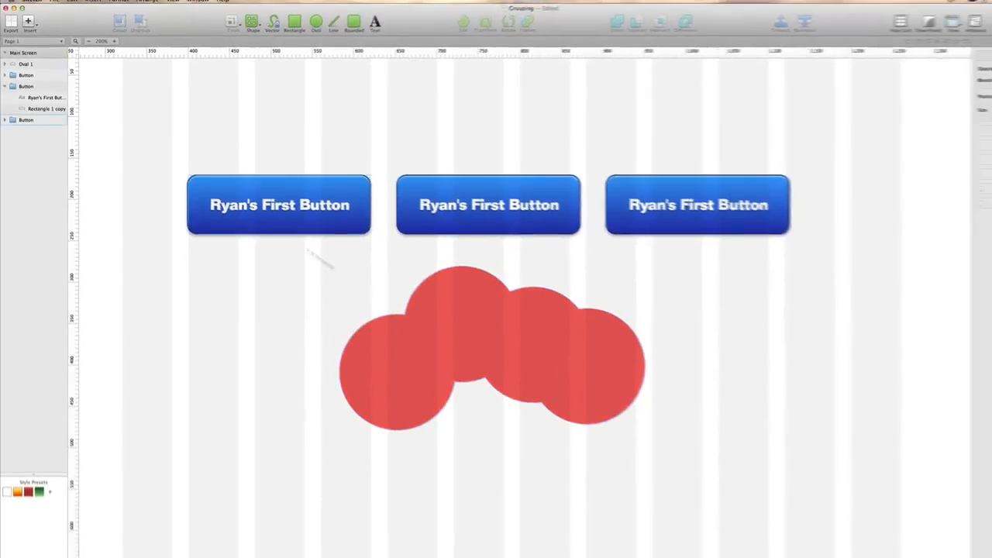
click(540, 342)
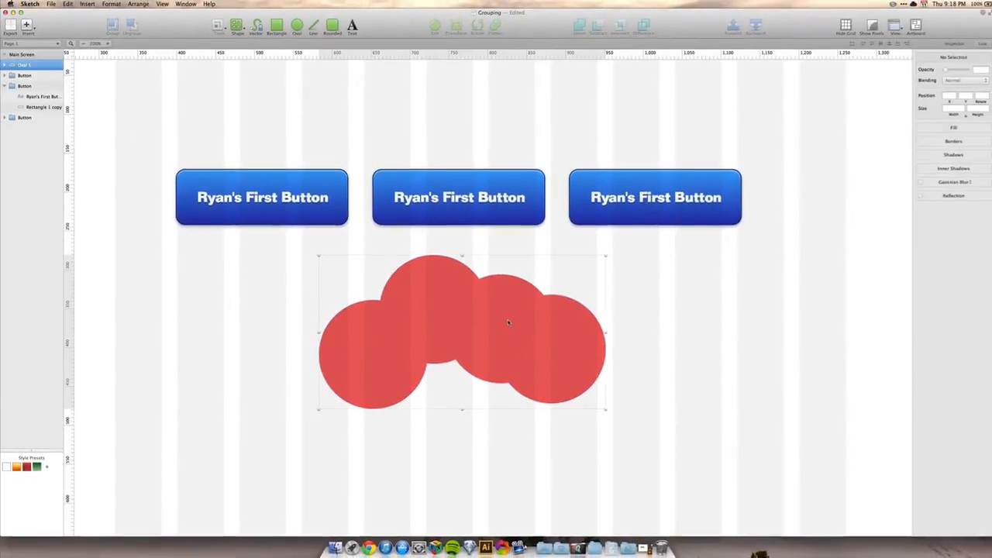
click(919, 202)
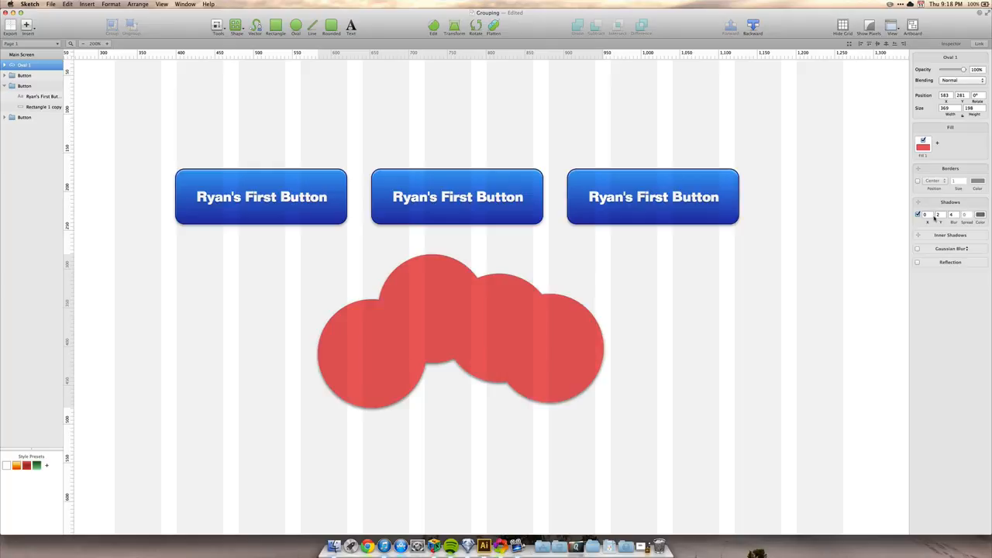
click(951, 213)
text(10)
key(Return)
key(shift+Down)
key(shift+Down)
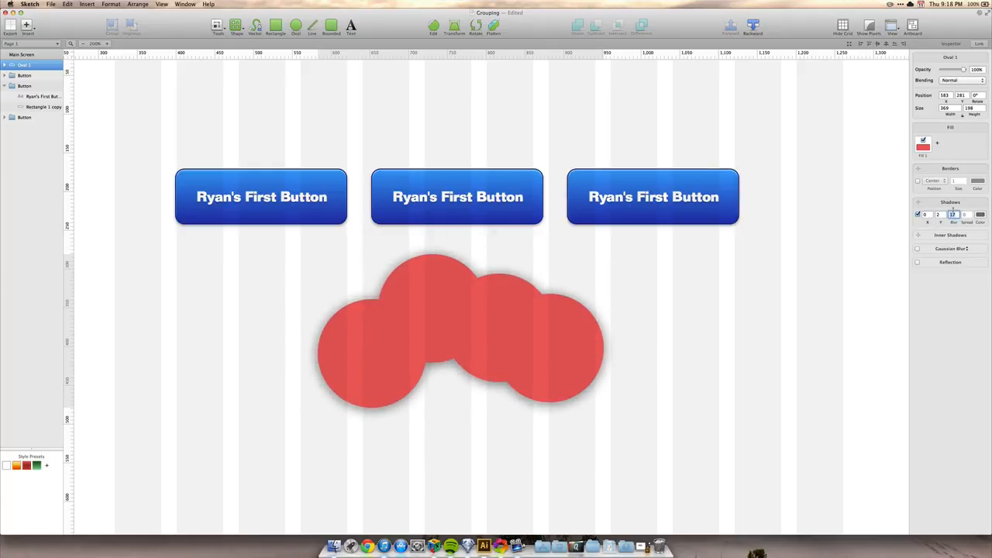
key(shift+Down)
Fill Oval 1 with the brown-to-gold linear gradient preset and move the shape down to about X 579, Y 318.
click(924, 148)
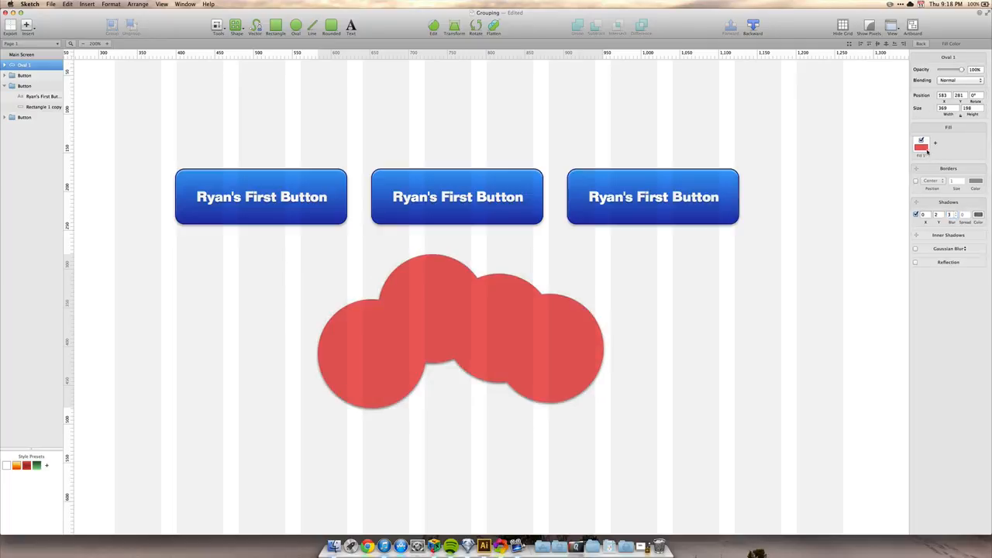
click(935, 248)
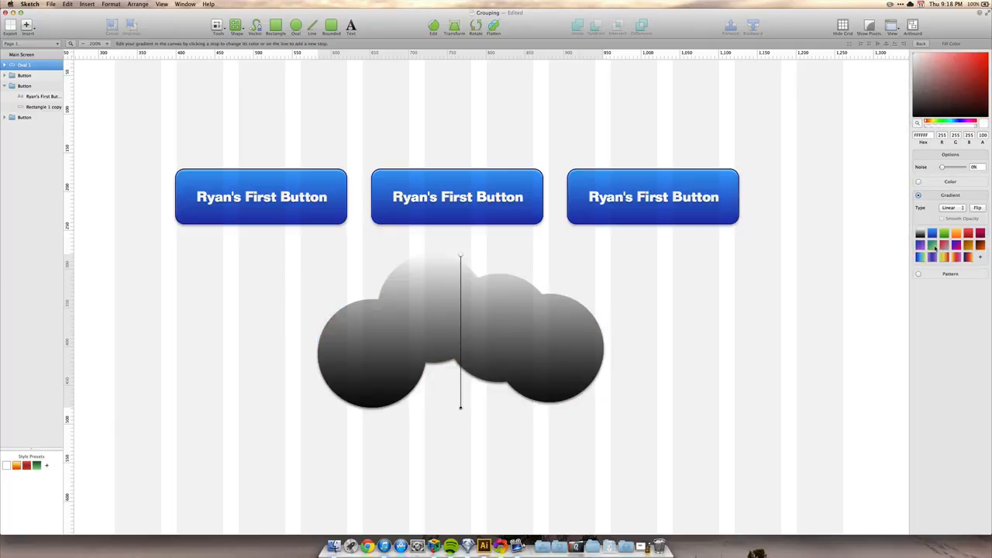
click(943, 245)
click(956, 246)
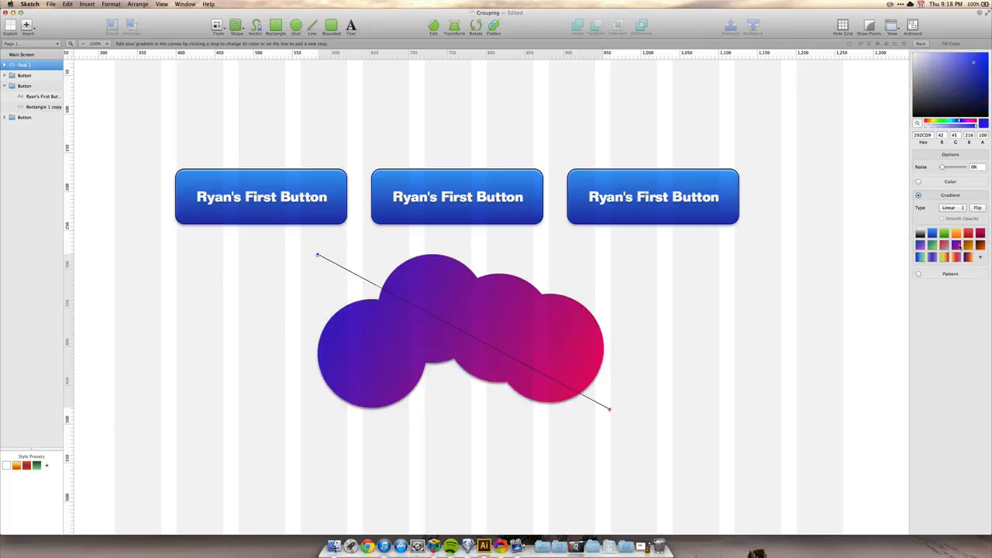
click(967, 246)
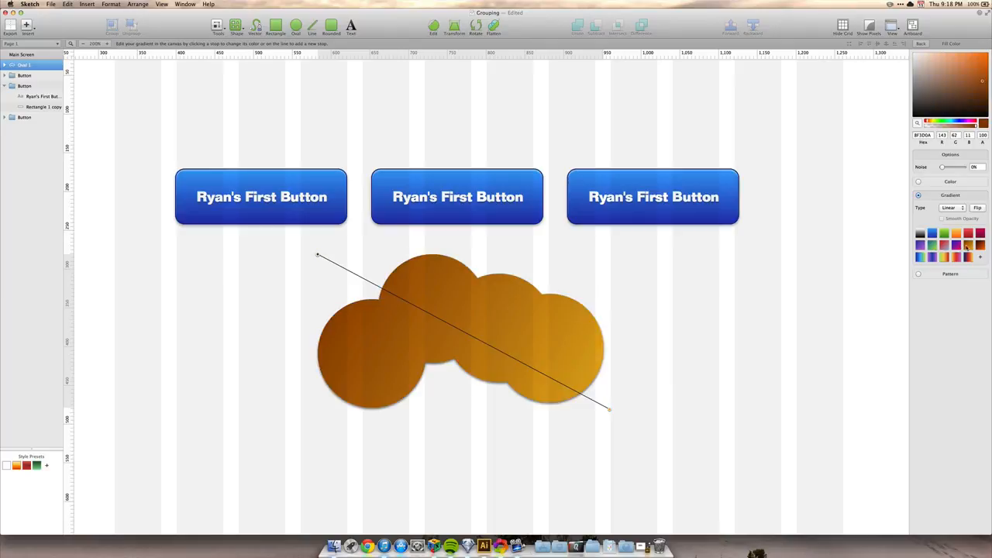
click(237, 295)
mouse_move(453, 310)
mouse_down()
mouse_move(257, 340)
mouse_move(545, 295)
mouse_move(455, 300)
mouse_up()
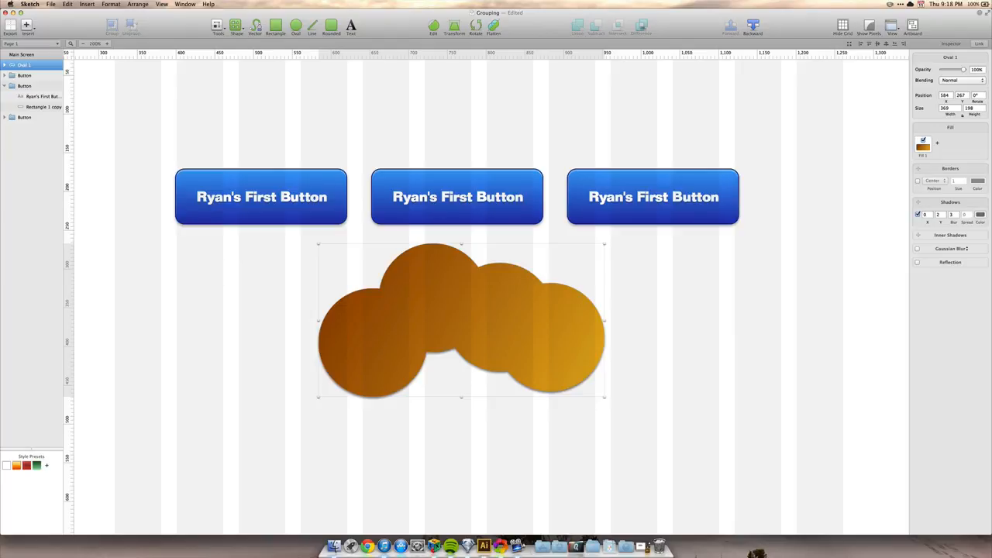
drag(451, 305, 448, 343)
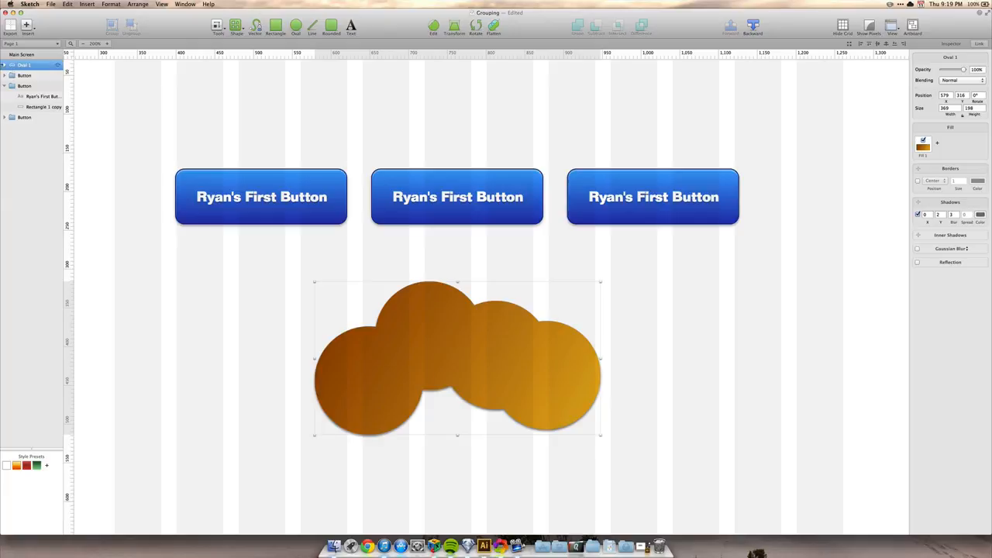
Take the topmost path out of Oval 1 as its own layer and place that circle under the first button.
click(4, 65)
click(31, 75)
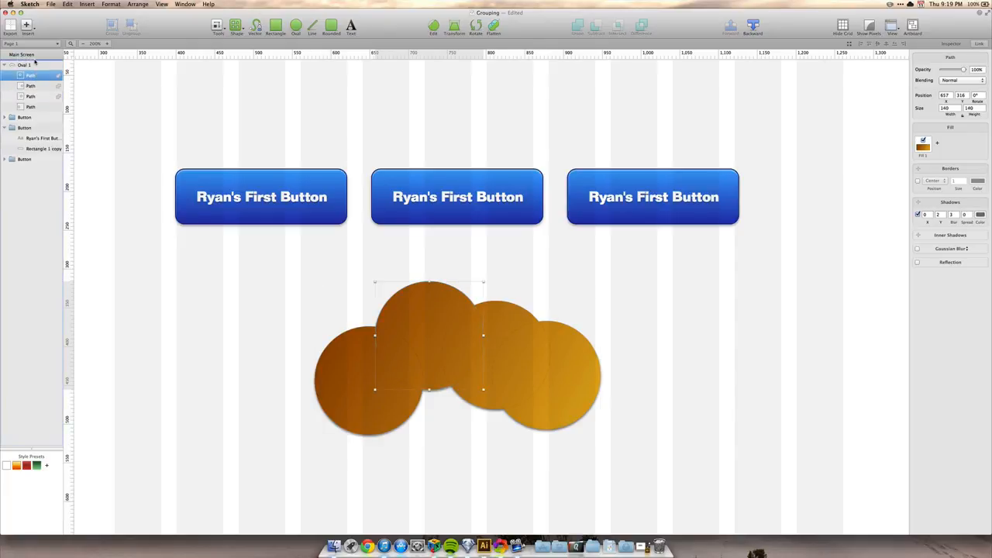
drag(35, 62, 35, 64)
drag(423, 325, 220, 304)
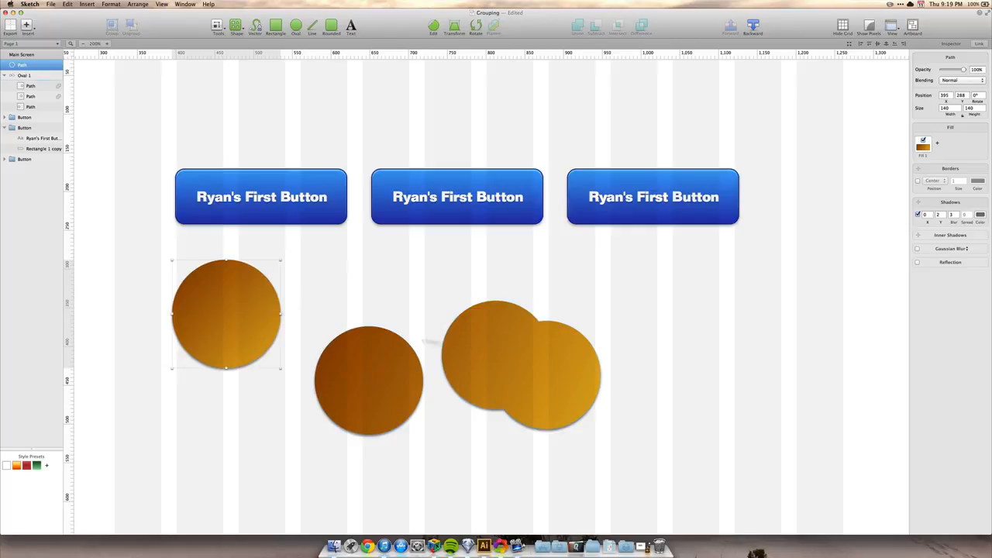
Take the next path out of Oval 1 and place that circle under the third button, at about X 909, Y 260.
click(31, 75)
drag(48, 87, 46, 75)
drag(549, 342, 632, 302)
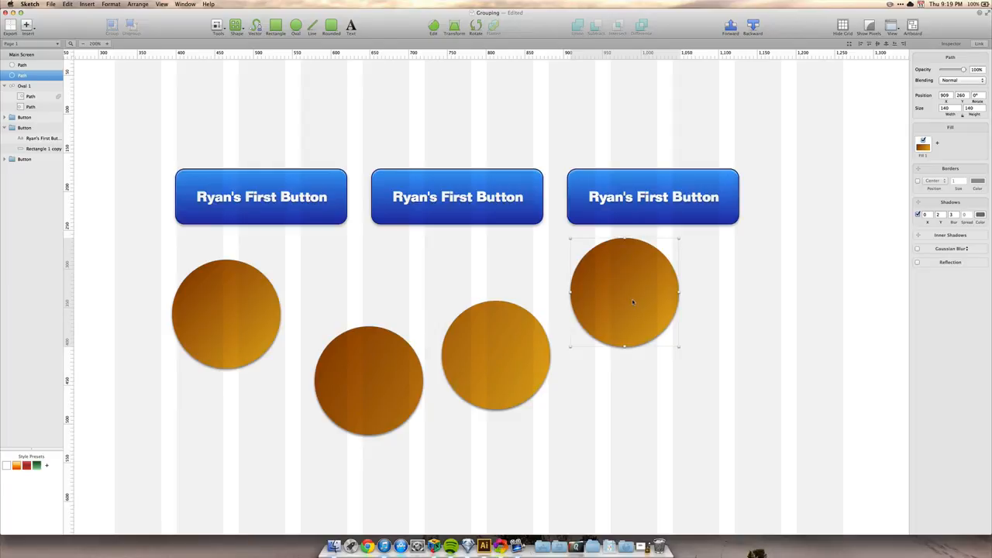
Reposition Oval 1 and the two loose circles slightly, keeping them spread out below the buttons.
drag(493, 362, 510, 370)
drag(626, 309, 634, 327)
drag(221, 325, 260, 316)
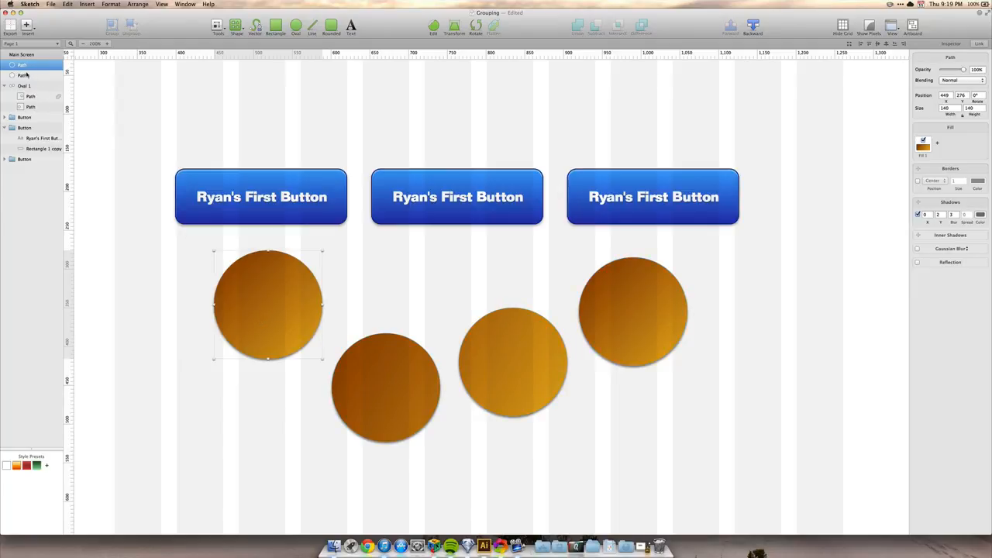
Bring the loose circle under the third button and the Oval 1 shape over beside the other circle so they all overlap.
click(27, 74)
click(30, 66)
drag(635, 318, 358, 337)
drag(553, 335, 433, 332)
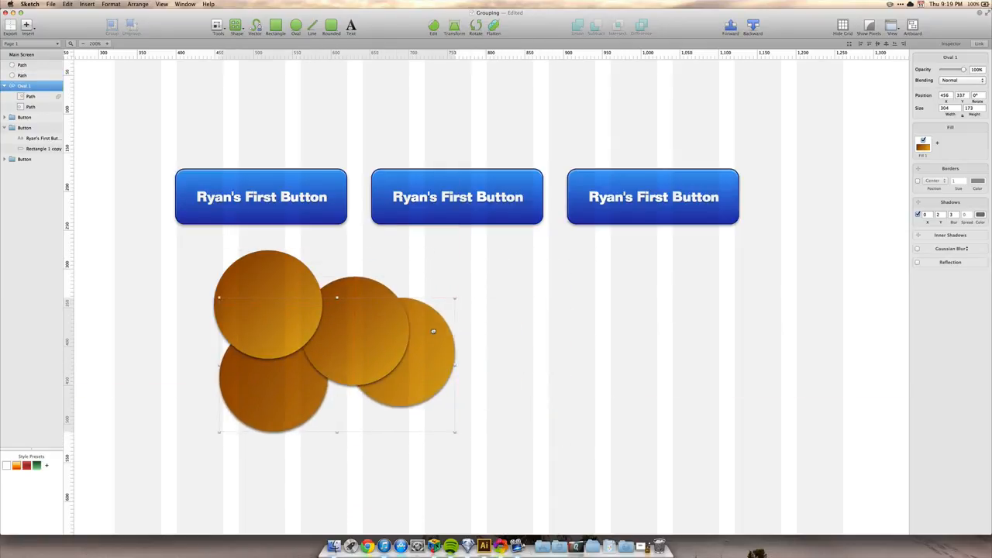
Put both loose Path layers back inside Oval 1 to form one combined shape, and collapse the layer.
click(36, 67)
shift+click(34, 75)
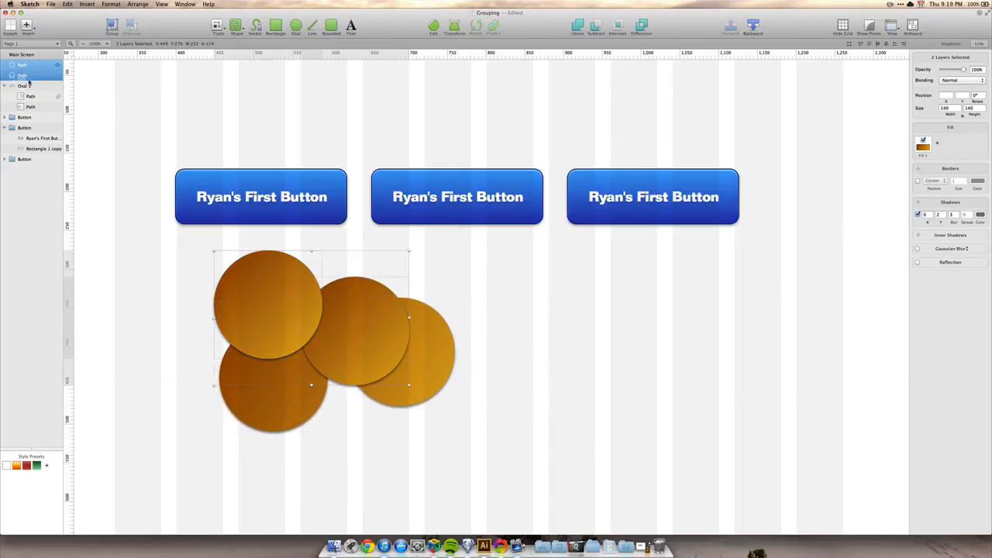
drag(29, 81, 25, 85)
click(5, 66)
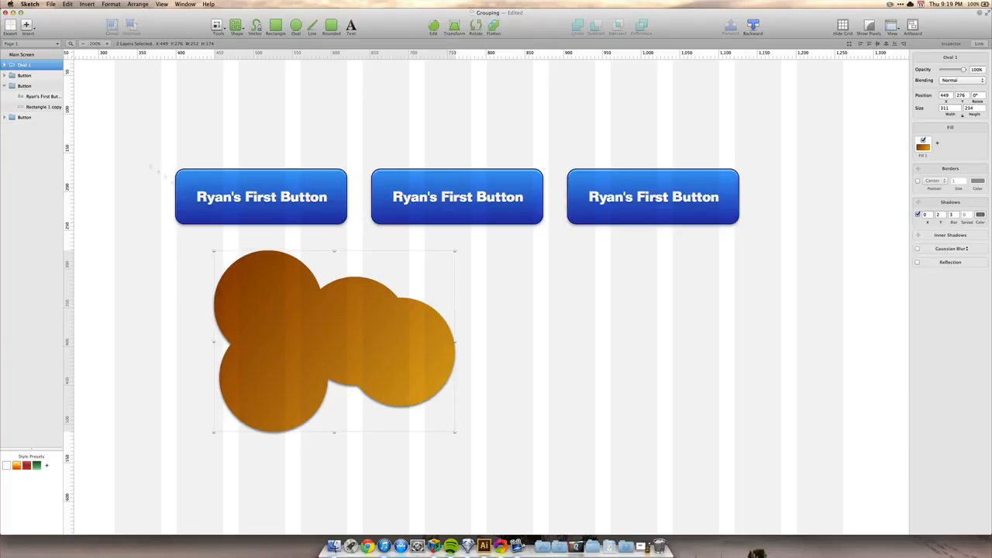
Delete the combined Oval 1 shape.
drag(369, 327, 455, 335)
key(Delete)
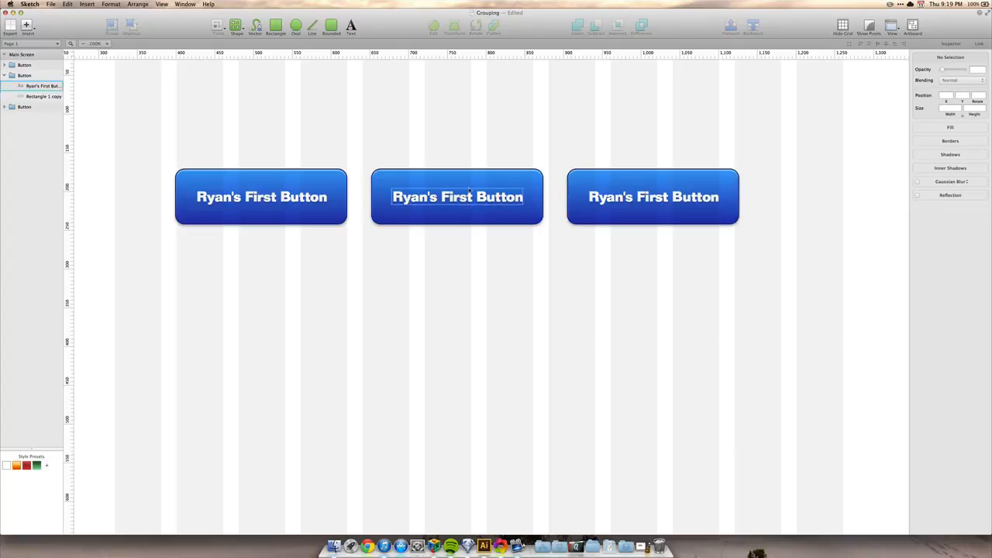
Turn off click-through selection for the middle Button group and test selecting the first and middle buttons as whole groups.
click(469, 189)
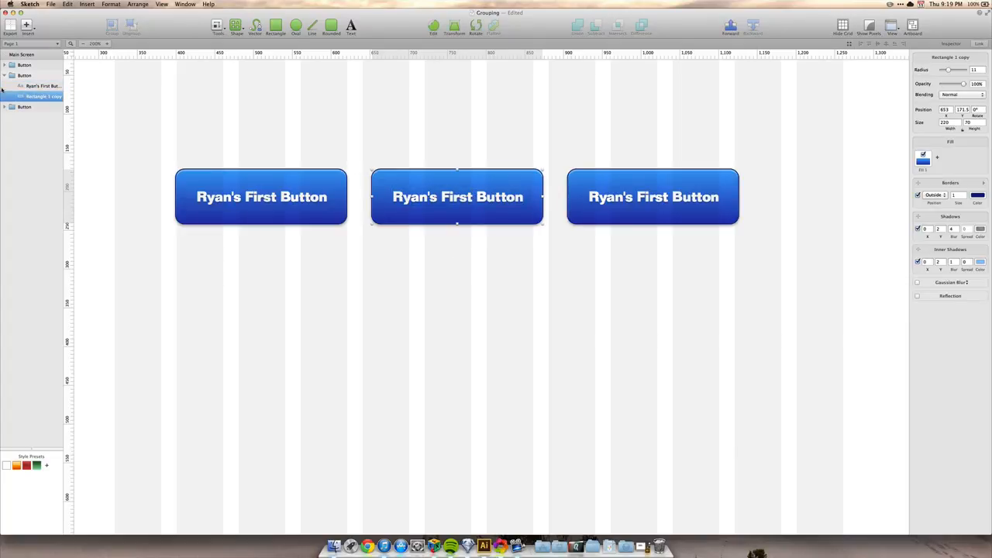
click(24, 65)
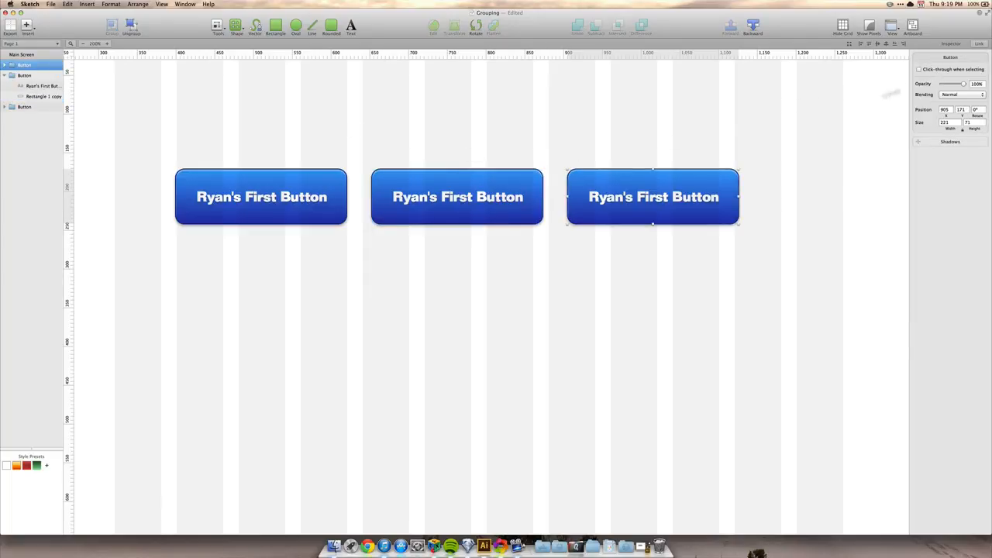
click(42, 77)
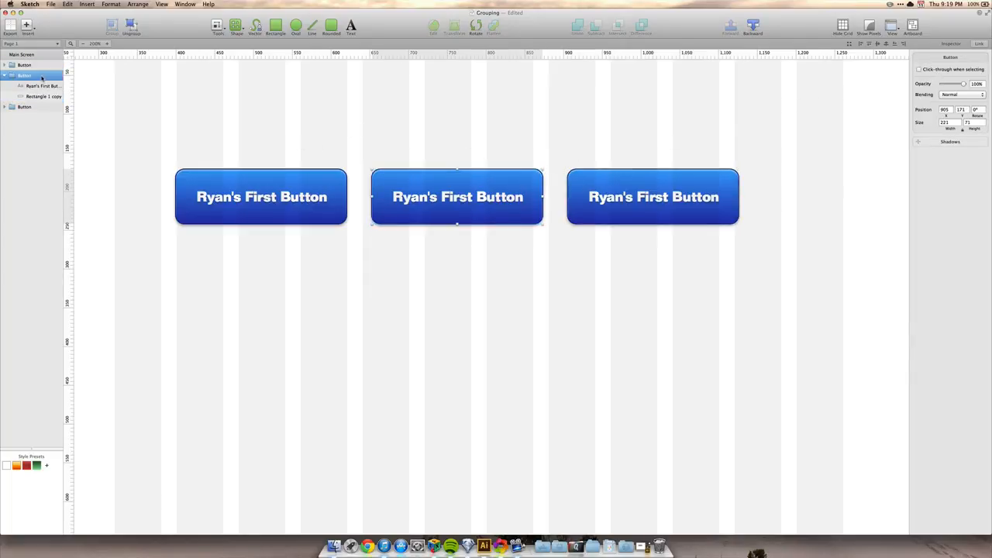
click(932, 70)
click(293, 205)
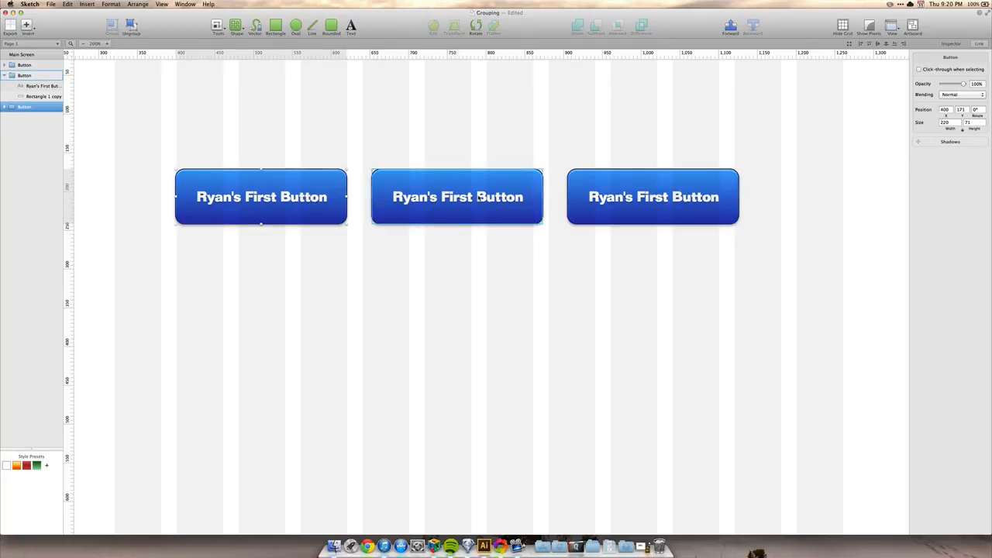
click(481, 197)
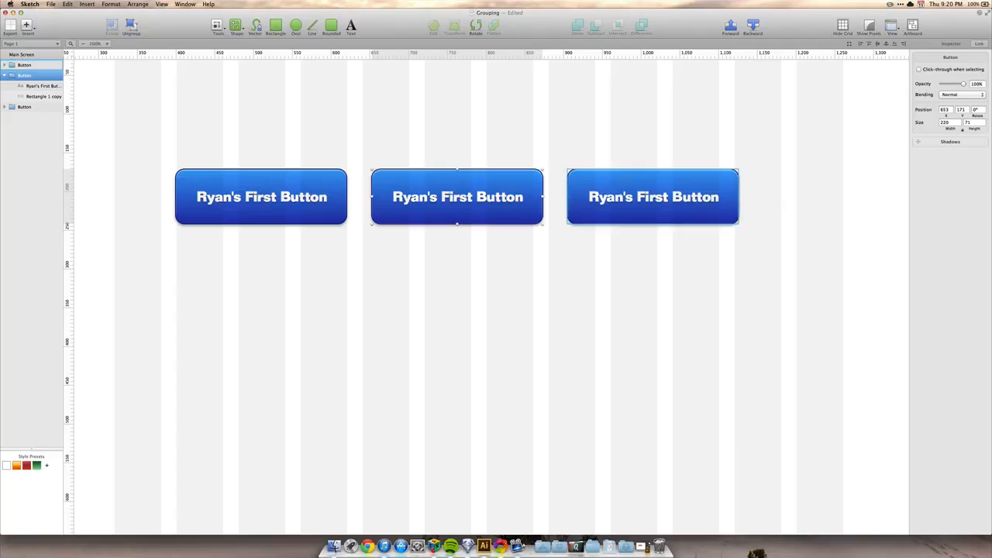
Shift the middle button up and stack the other two buttons over it so that all three overlap.
drag(457, 200, 419, 192)
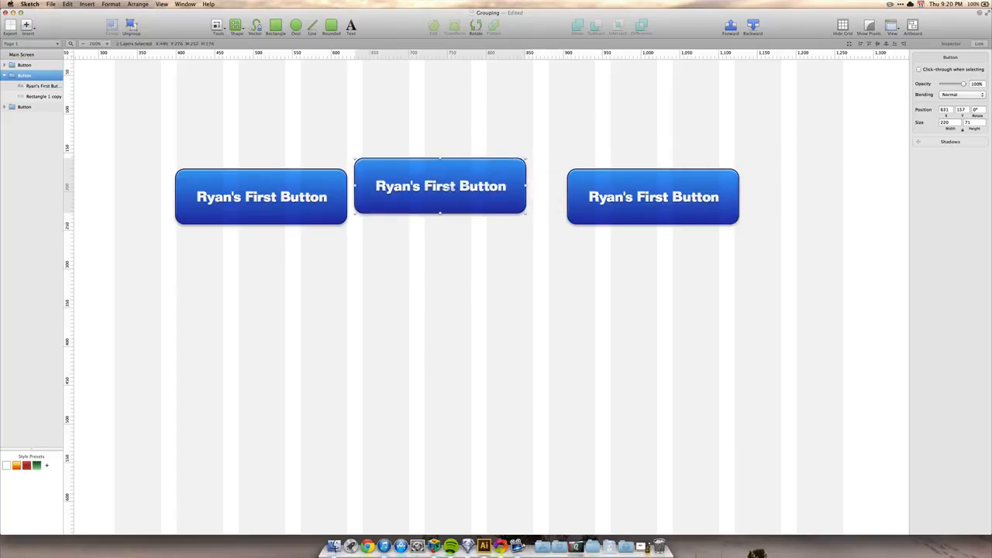
drag(281, 194, 452, 157)
drag(653, 197, 430, 160)
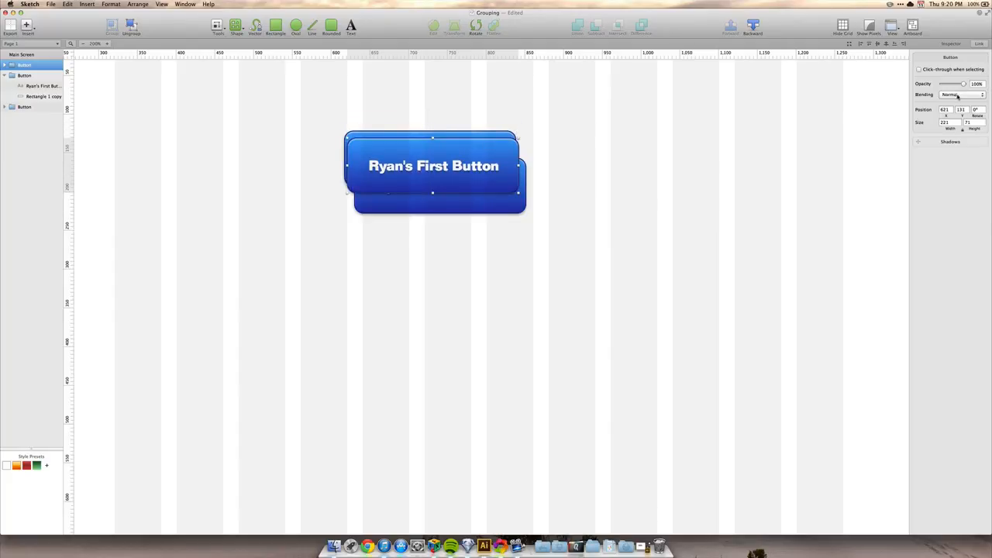
Try the Darken, Multiply and Lighten blending modes on the topmost Button group and restore Normal.
click(957, 95)
click(957, 106)
click(958, 94)
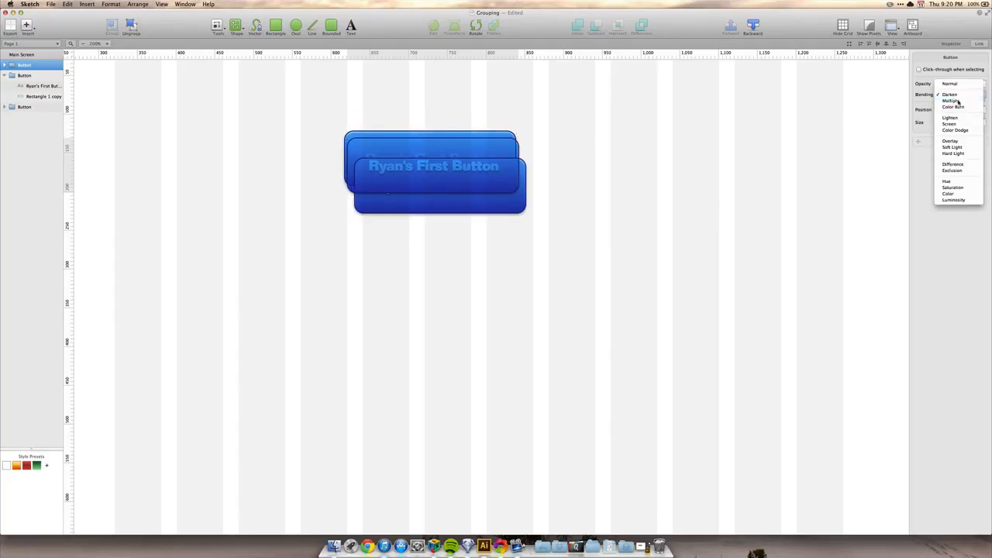
click(958, 101)
click(958, 95)
click(958, 111)
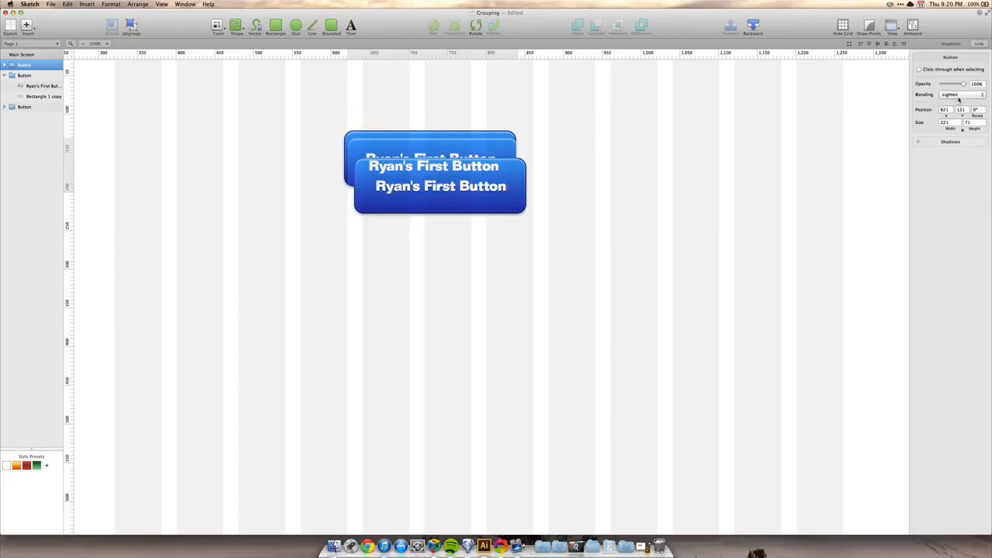
click(958, 94)
click(957, 62)
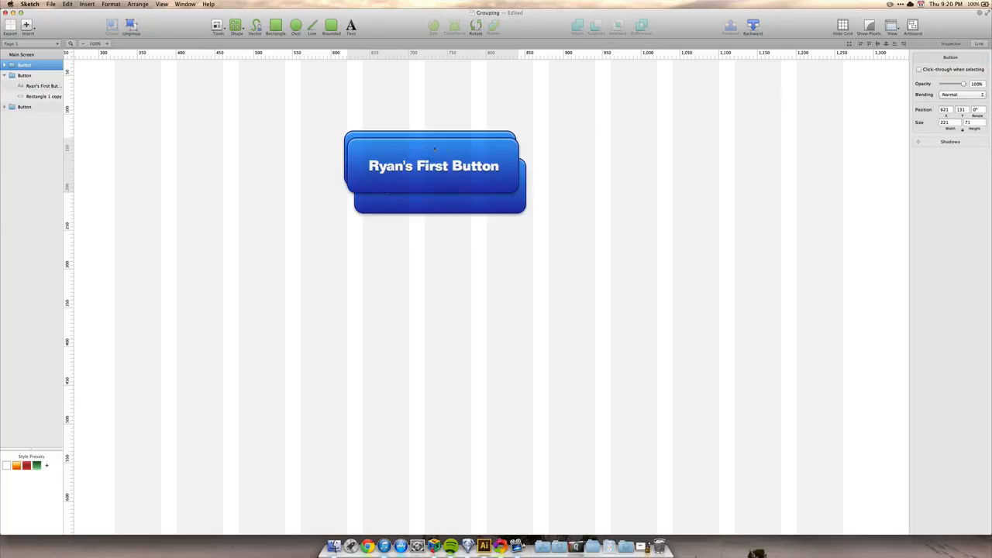
Move the topmost button below the other two, to about X 472, Y 239, and add a red D70014 shadow to its group.
drag(435, 149, 332, 247)
click(919, 142)
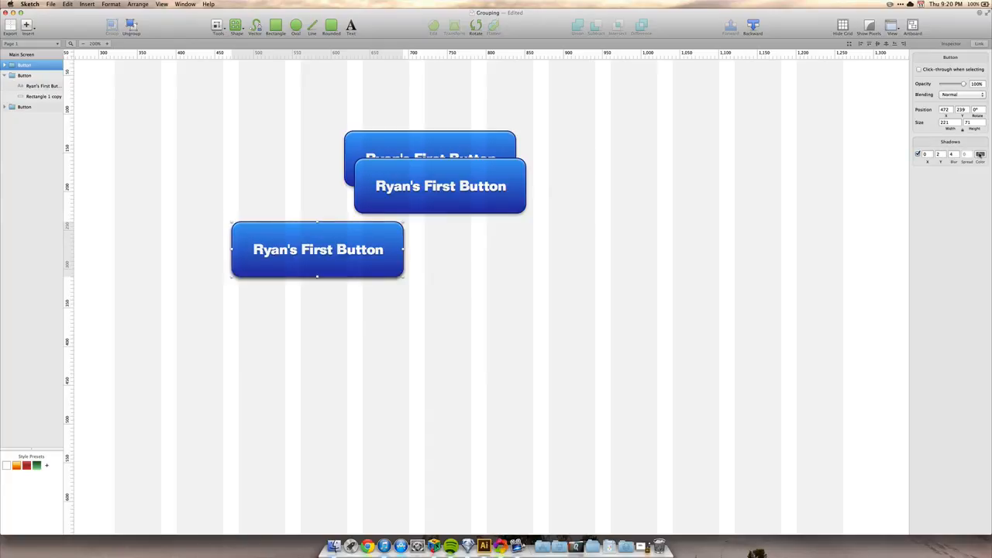
click(979, 154)
click(920, 167)
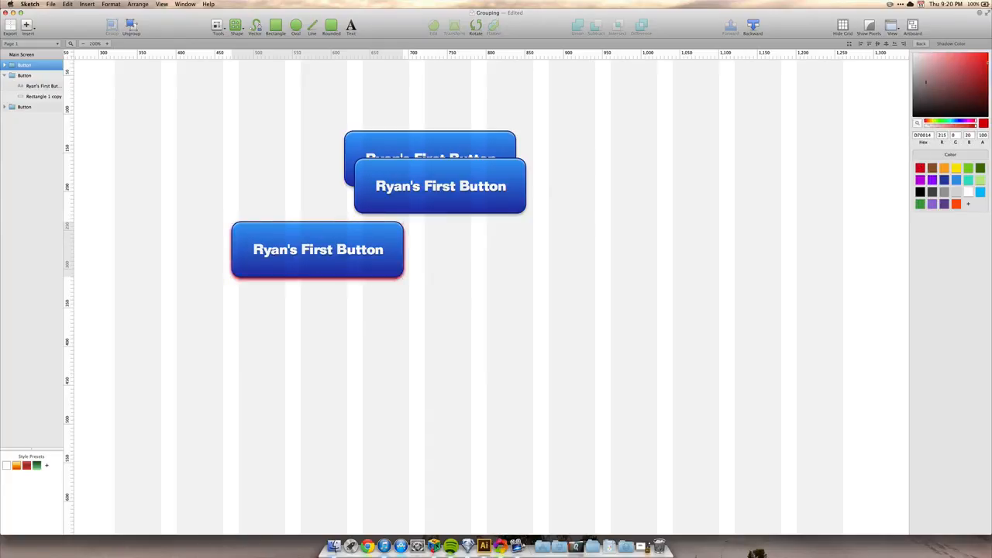
click(921, 44)
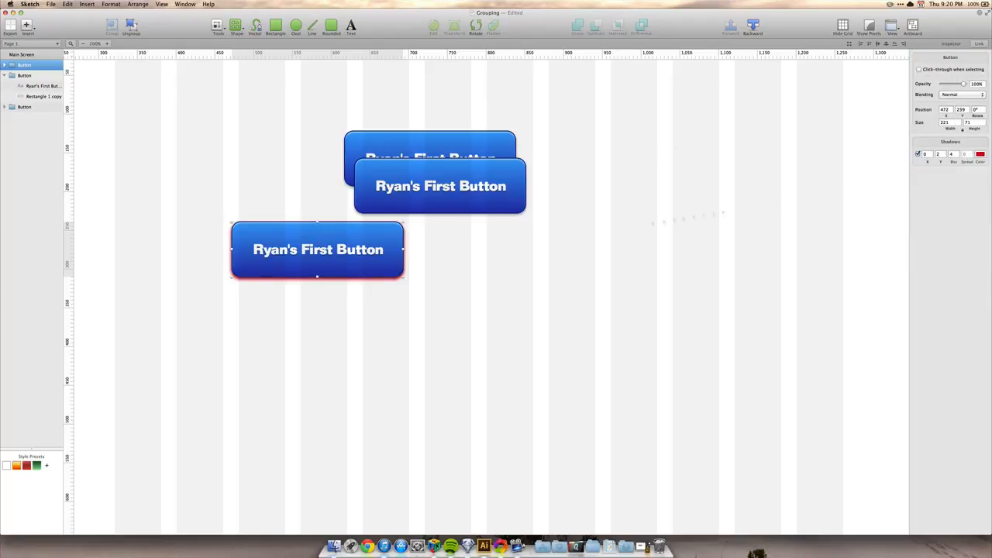
Raise the Button group's shadow blur to 89 and try out its opacity, keeping it at 100%.
drag(956, 154, 950, 123)
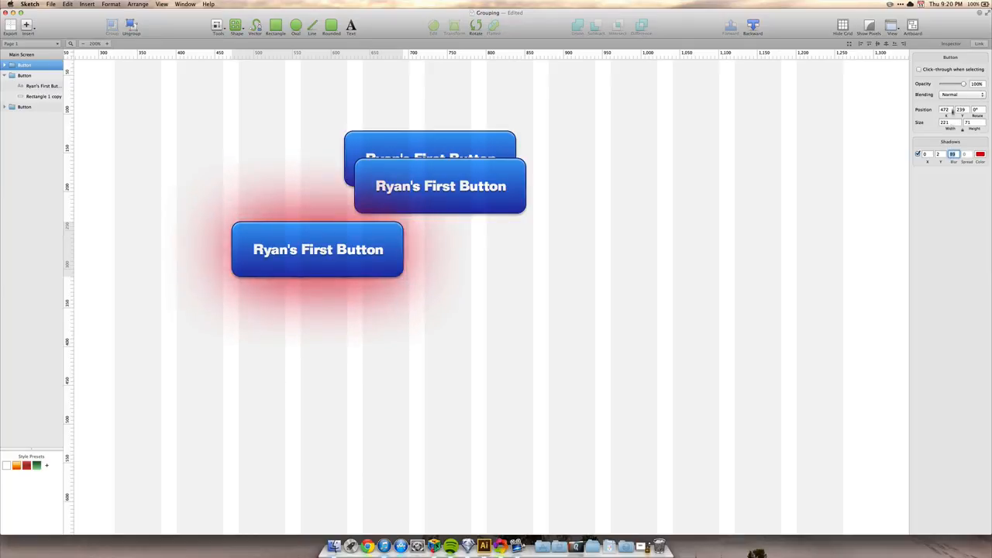
mouse_move(957, 82)
mouse_down()
mouse_move(938, 83)
mouse_move(962, 83)
mouse_move(951, 84)
mouse_up()
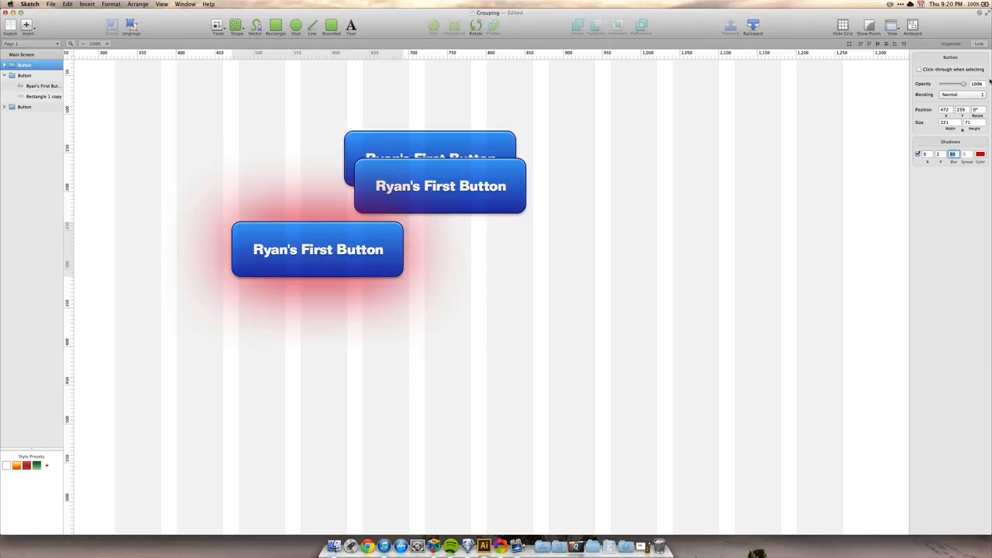